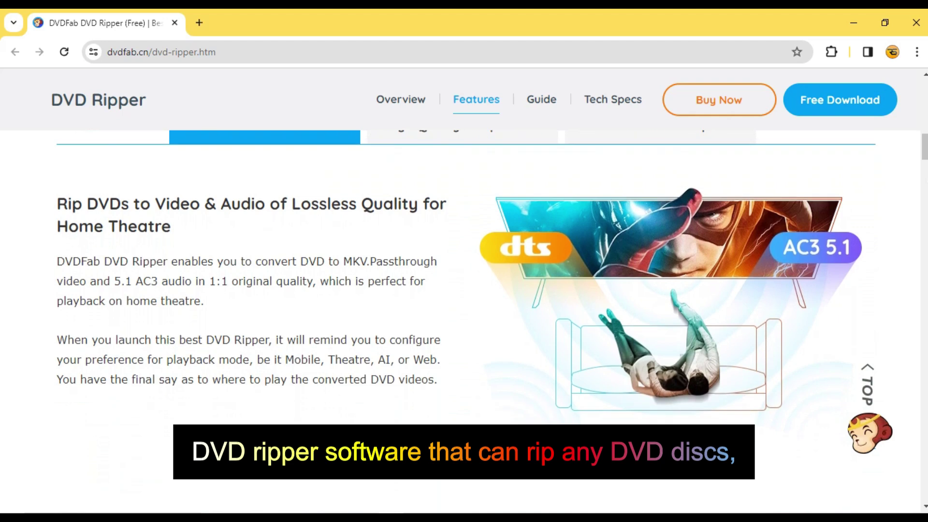
Scroll down the DVDFab DVD Ripper web page to look over its features.
{"action": "scroll", "coordinate": [465, 290], "scroll_direction": "down", "scroll_amount": 3}
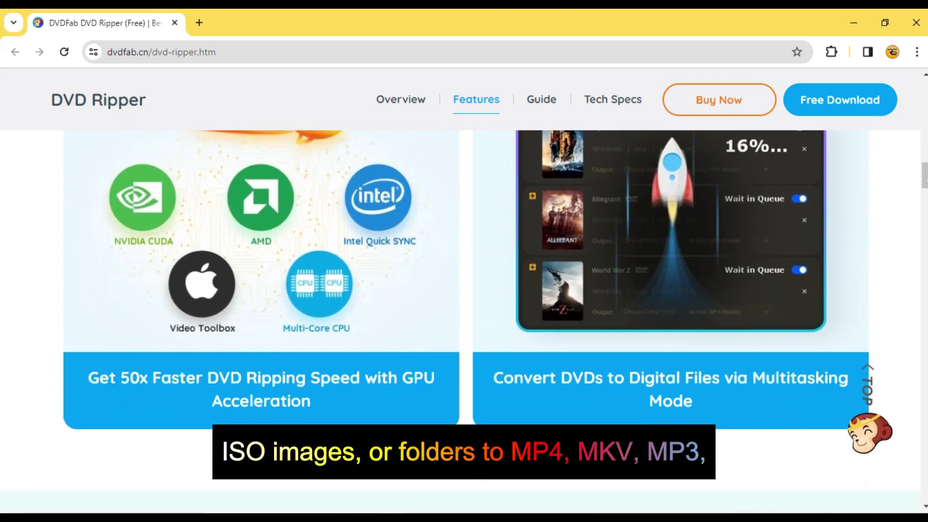
{"action": "scroll", "coordinate": [464, 290], "scroll_direction": "down", "scroll_amount": 3}
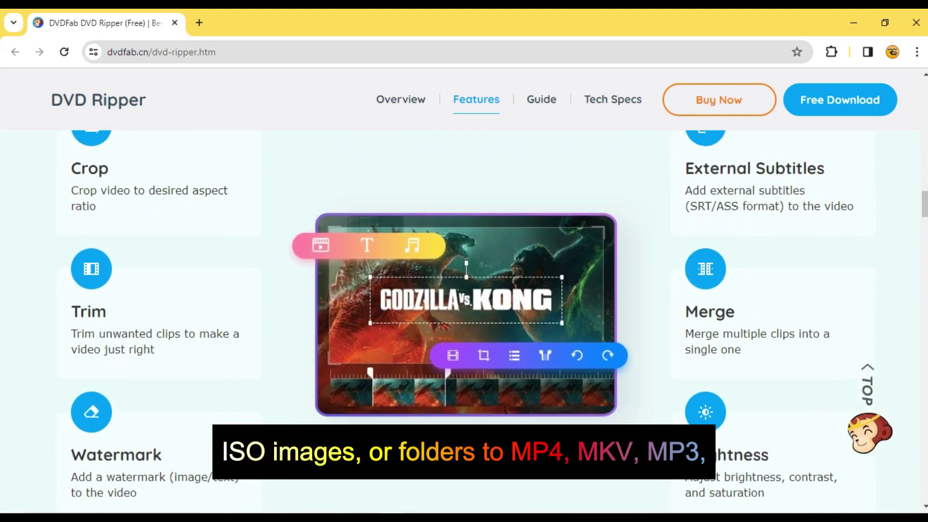
{"action": "scroll", "coordinate": [464, 290], "scroll_direction": "down", "scroll_amount": 8}
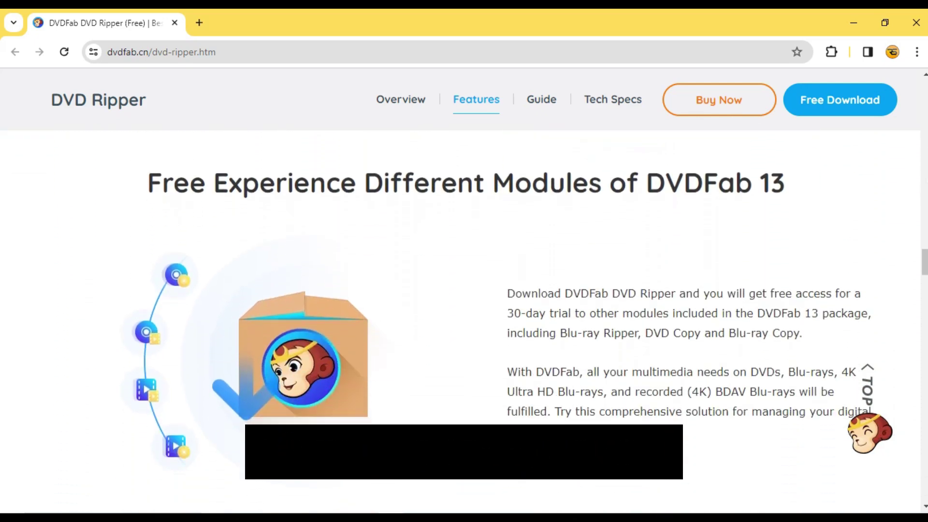
{"action": "scroll", "coordinate": [464, 290], "scroll_direction": "down", "scroll_amount": 3}
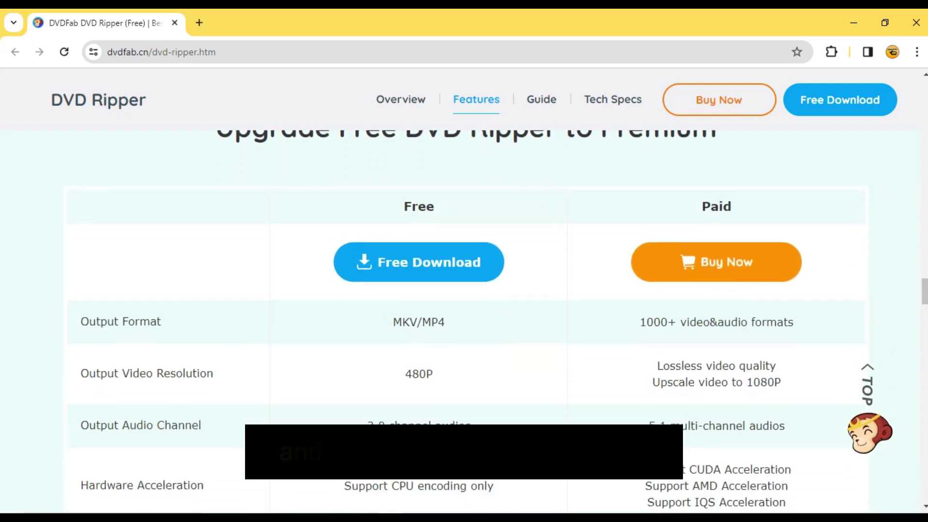
{"action": "scroll", "coordinate": [464, 290], "scroll_direction": "down", "scroll_amount": 3}
{"action": "scroll", "coordinate": [464, 291], "scroll_direction": "down", "scroll_amount": 12}
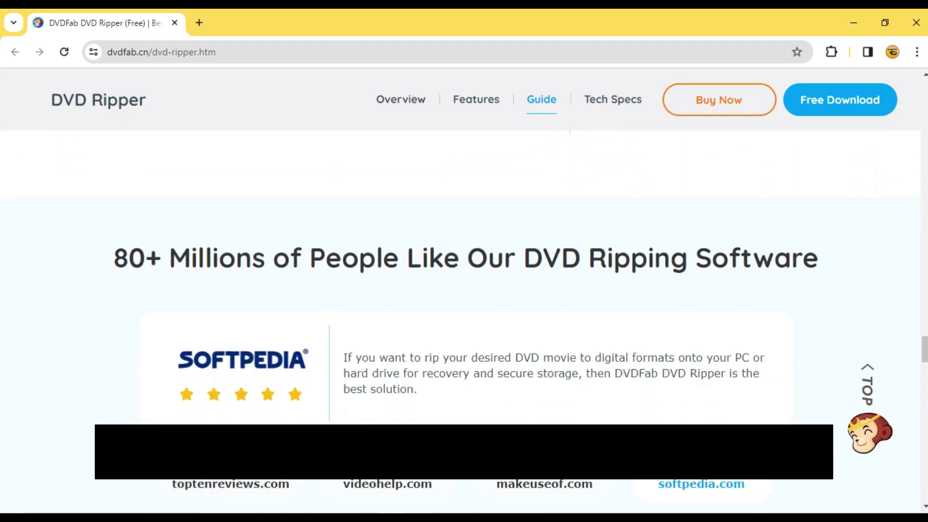
{"action": "scroll", "coordinate": [464, 291], "scroll_direction": "down", "scroll_amount": 3}
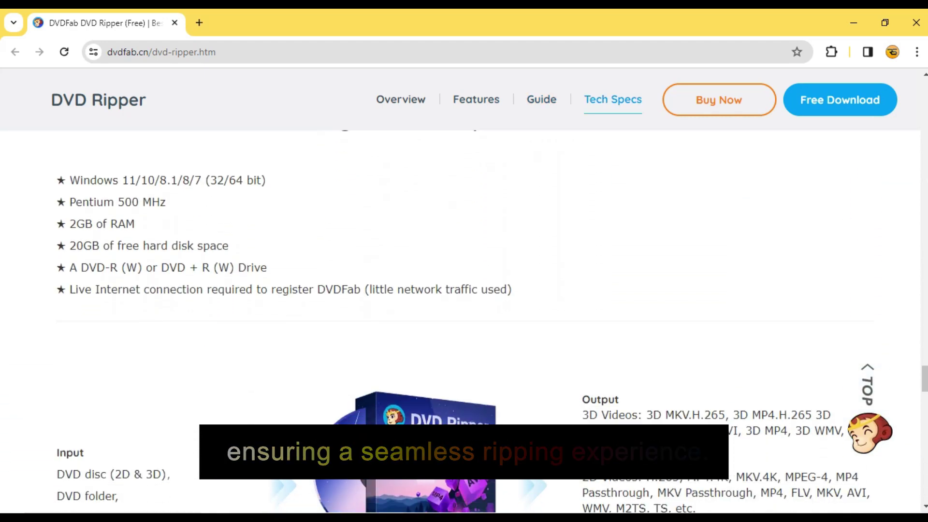
{"action": "scroll", "coordinate": [464, 290], "scroll_direction": "down", "scroll_amount": 12}
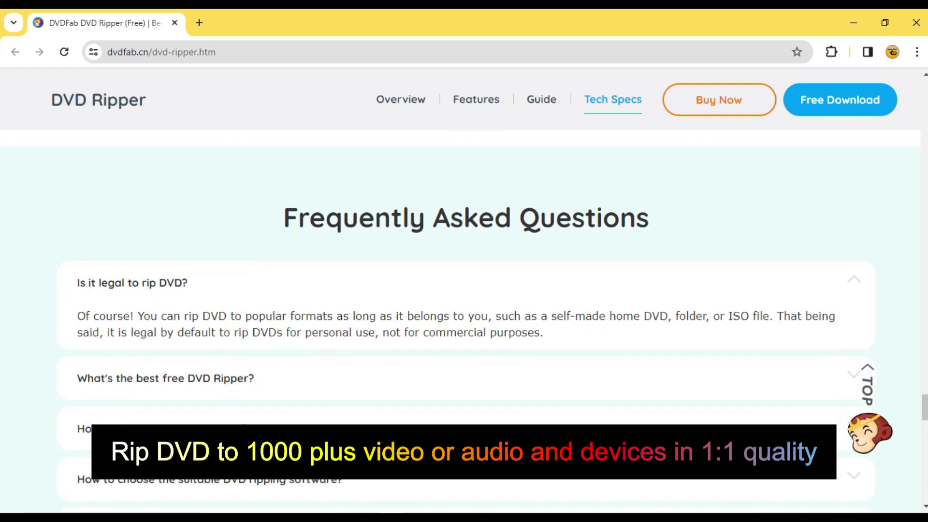
{"action": "scroll", "coordinate": [464, 290], "scroll_direction": "down", "scroll_amount": 12}
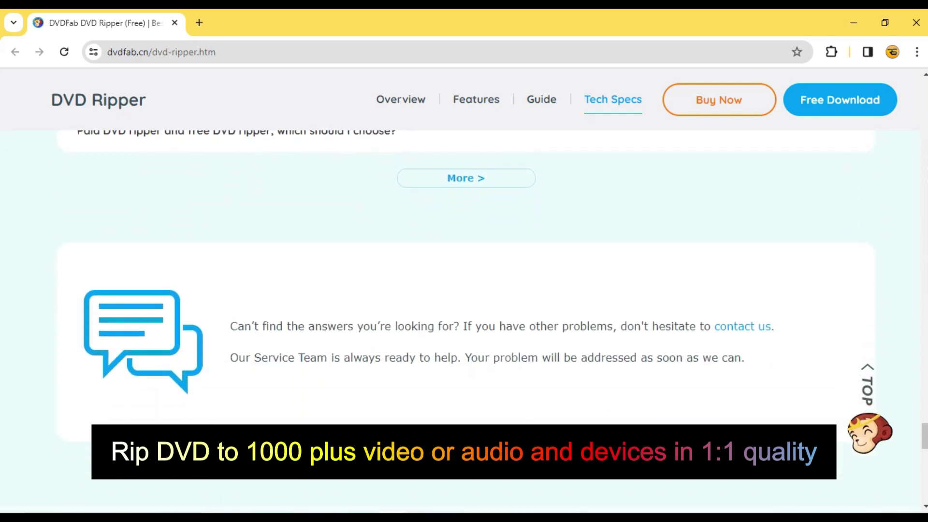
{"action": "scroll", "coordinate": [464, 290], "scroll_direction": "down", "scroll_amount": 12}
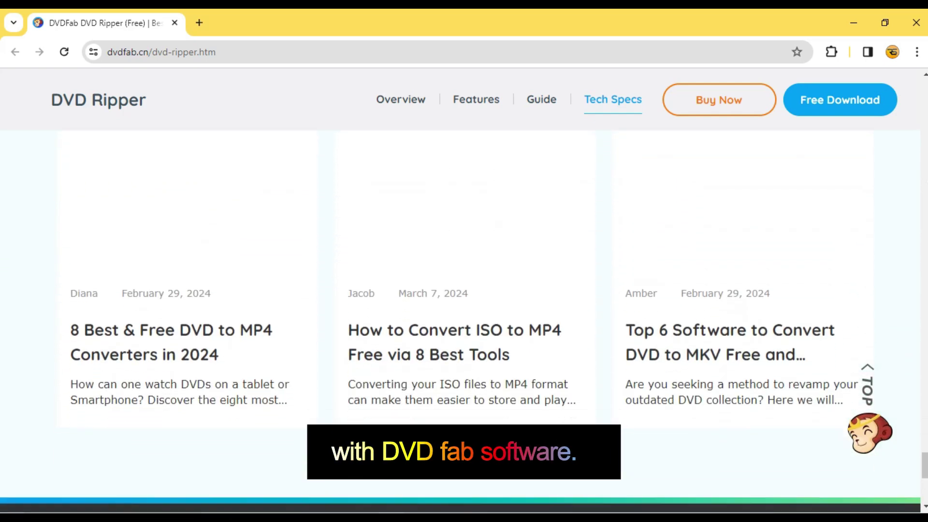
{"action": "scroll", "coordinate": [464, 290], "scroll_direction": "down", "scroll_amount": 10}
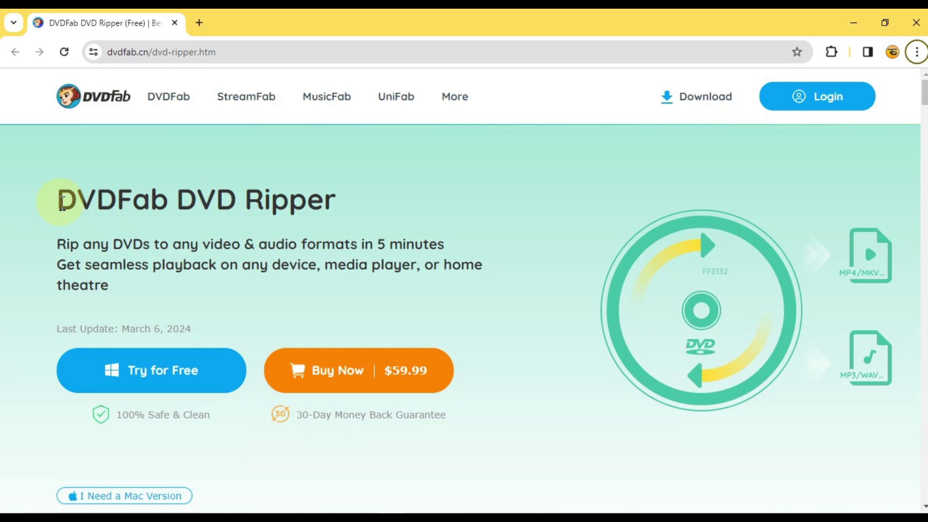
Download the free trial installer dvdfab_ripper_13013.exe and show it in Chrome's download history.
{"action": "left_click", "coordinate": [338, 209]}
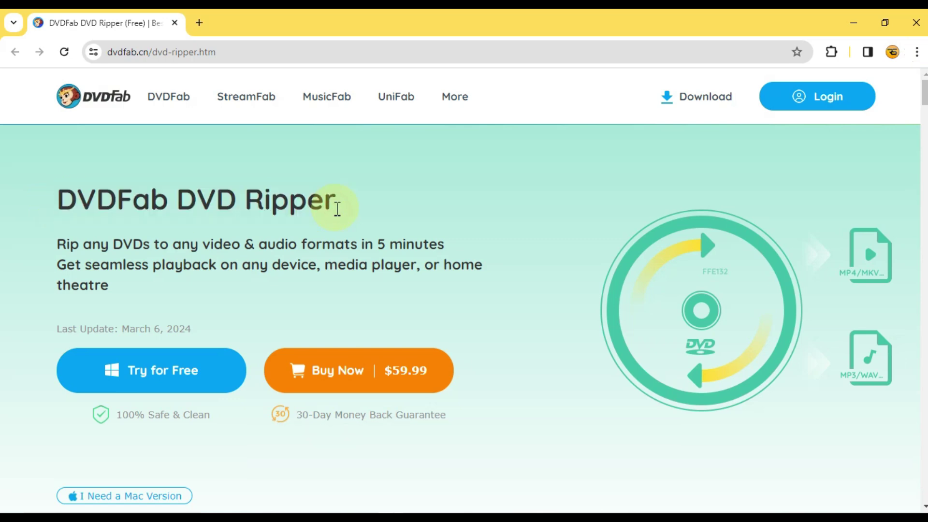
{"action": "left_click", "coordinate": [141, 372]}
{"action": "left_click", "coordinate": [845, 53]}
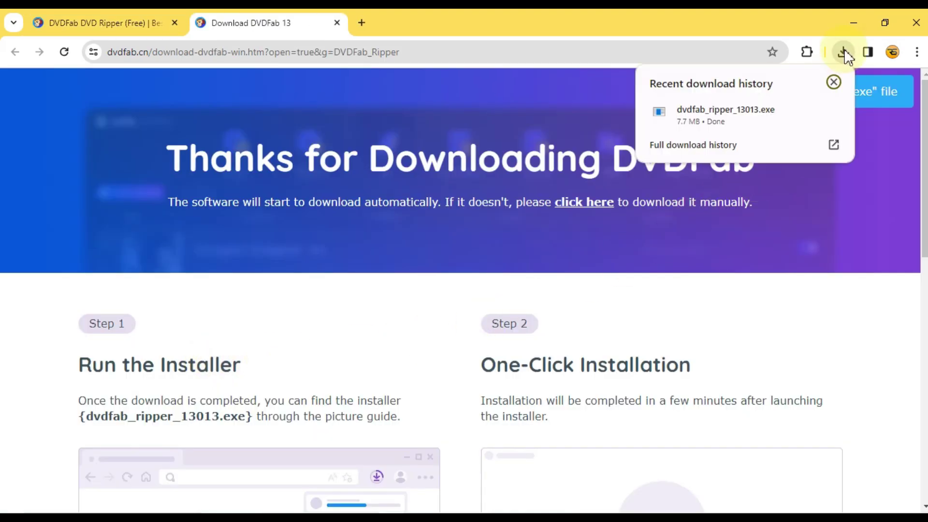
Run the downloaded DVDFab installer, allow it past the security warning, and install DVDFab 13.
{"action": "left_click", "coordinate": [809, 109]}
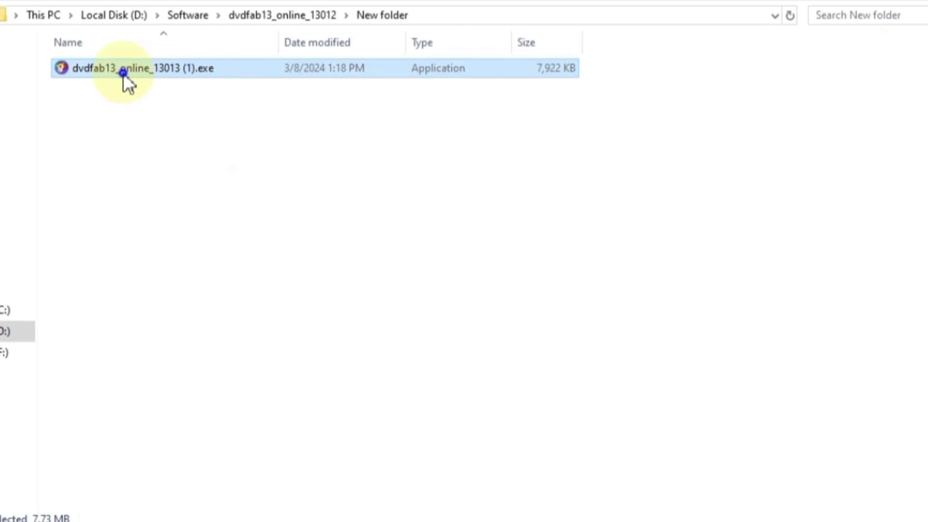
{"action": "right_click", "coordinate": [123, 73]}
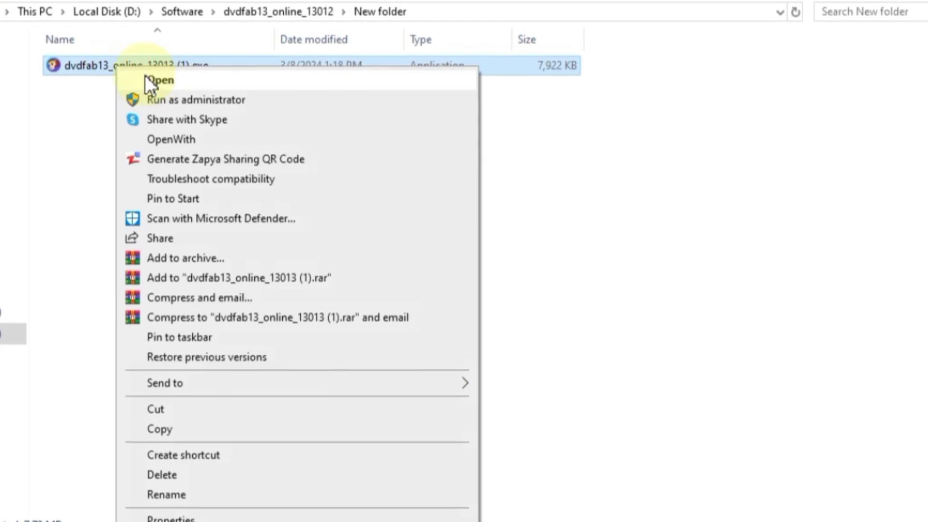
{"action": "left_click", "coordinate": [176, 81]}
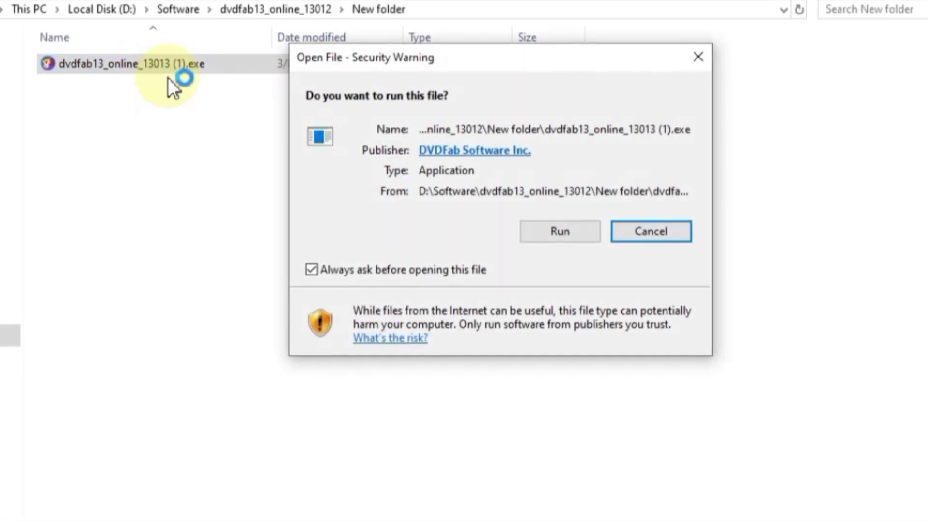
{"action": "left_click", "coordinate": [561, 234]}
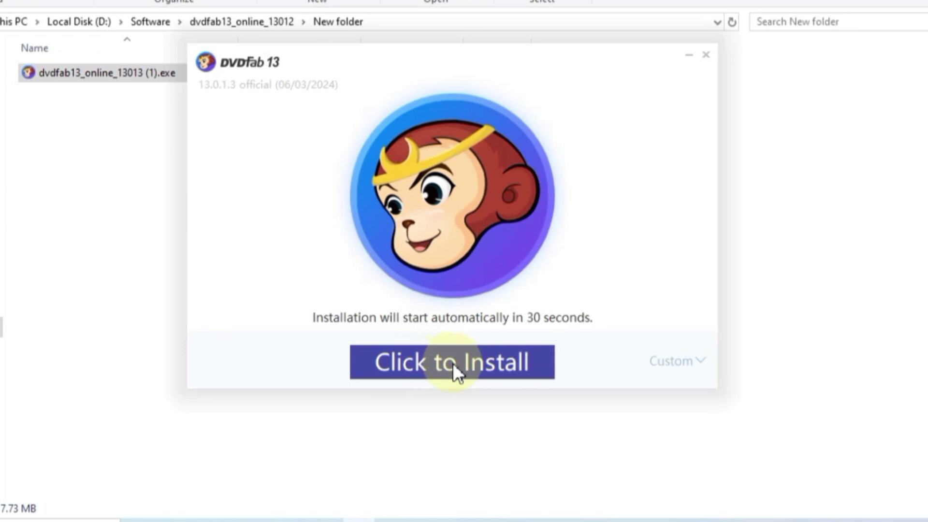
{"action": "left_click", "coordinate": [464, 364]}
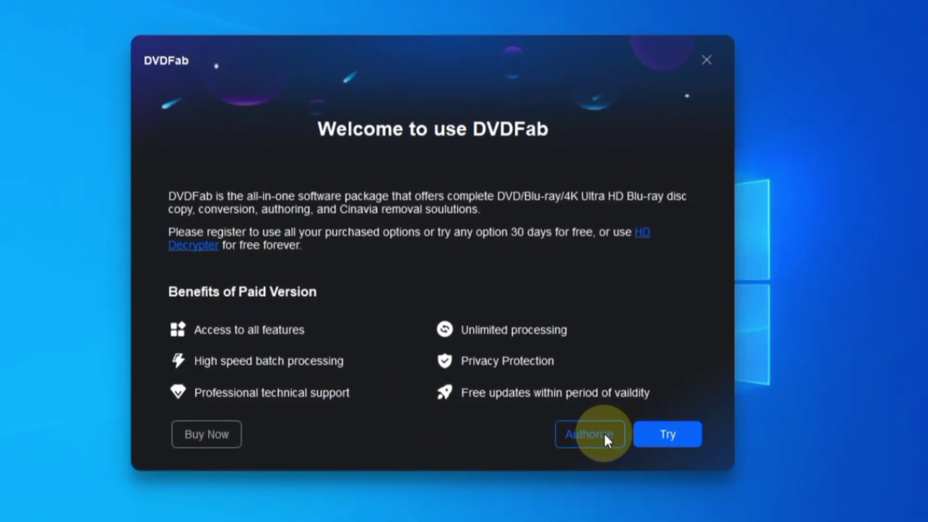
Continue DVDFab 13 as a free trial, launch it and maximize its window.
{"action": "left_click", "coordinate": [629, 434]}
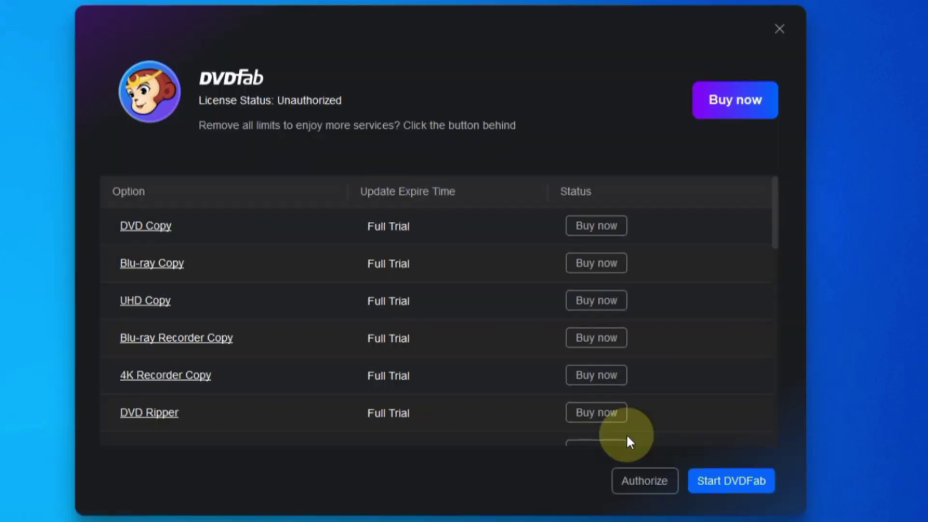
{"action": "left_click", "coordinate": [727, 473]}
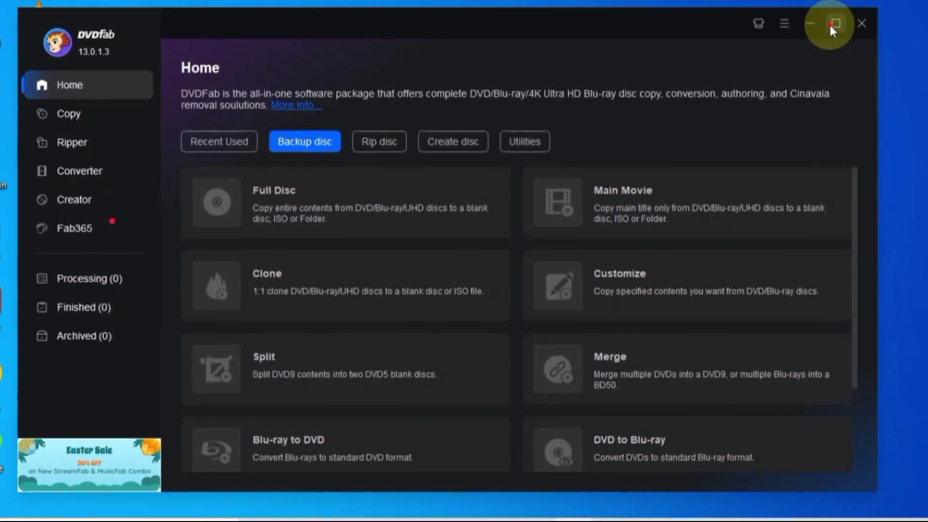
{"action": "left_click", "coordinate": [829, 23]}
Browse the Home screen's Rip disc, Create disc and Utilities tool lists.
{"action": "scroll", "coordinate": [396, 205], "scroll_direction": "down", "scroll_amount": 2}
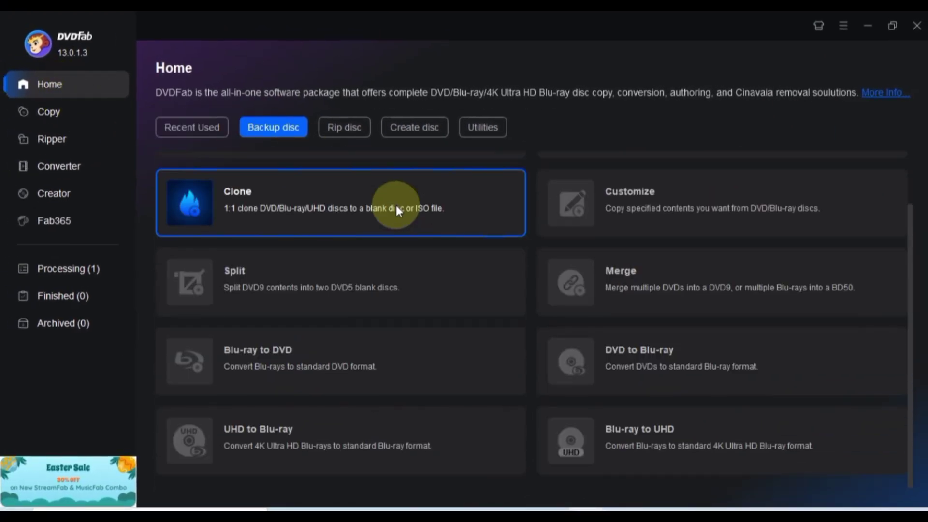
{"action": "scroll", "coordinate": [396, 204], "scroll_direction": "up", "scroll_amount": 2}
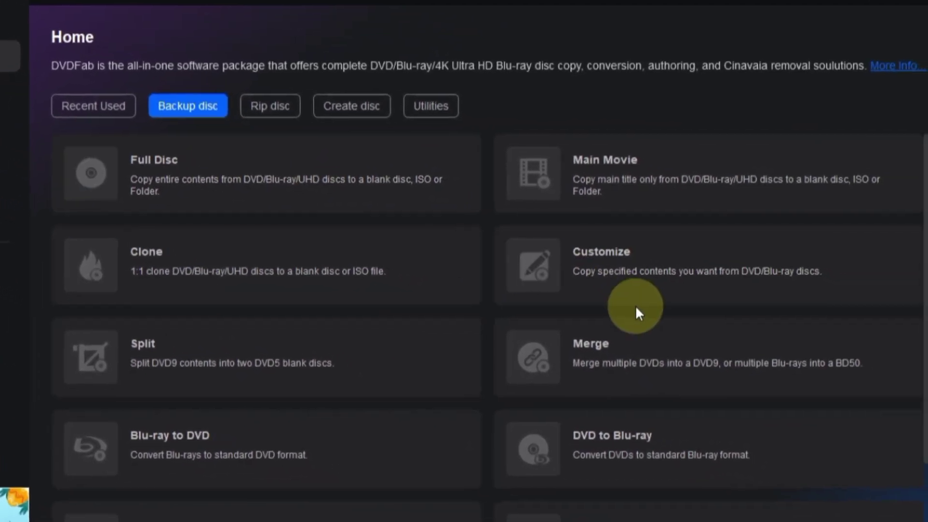
{"action": "scroll", "coordinate": [635, 305], "scroll_direction": "down", "scroll_amount": 2}
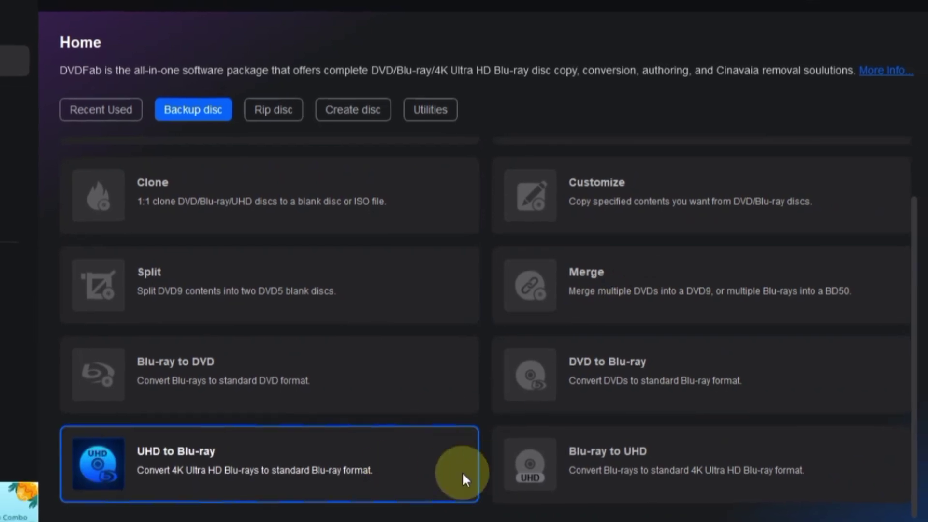
{"action": "scroll", "coordinate": [614, 393], "scroll_direction": "up", "scroll_amount": 2}
{"action": "left_click", "coordinate": [278, 112]}
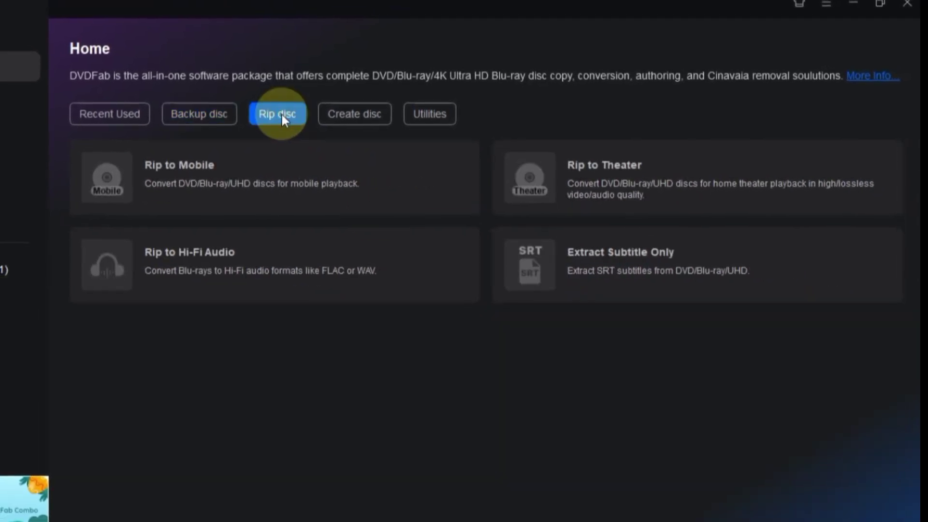
{"action": "left_click", "coordinate": [342, 120]}
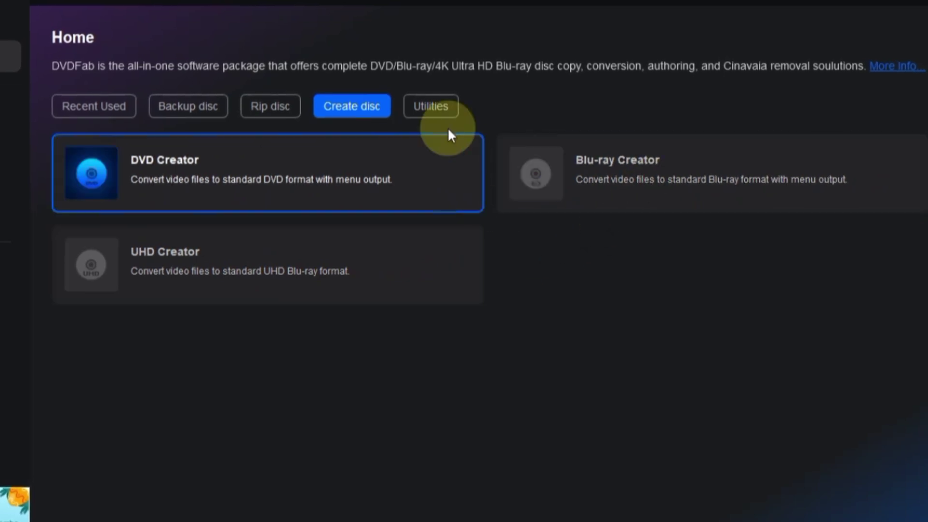
{"action": "left_click", "coordinate": [431, 107]}
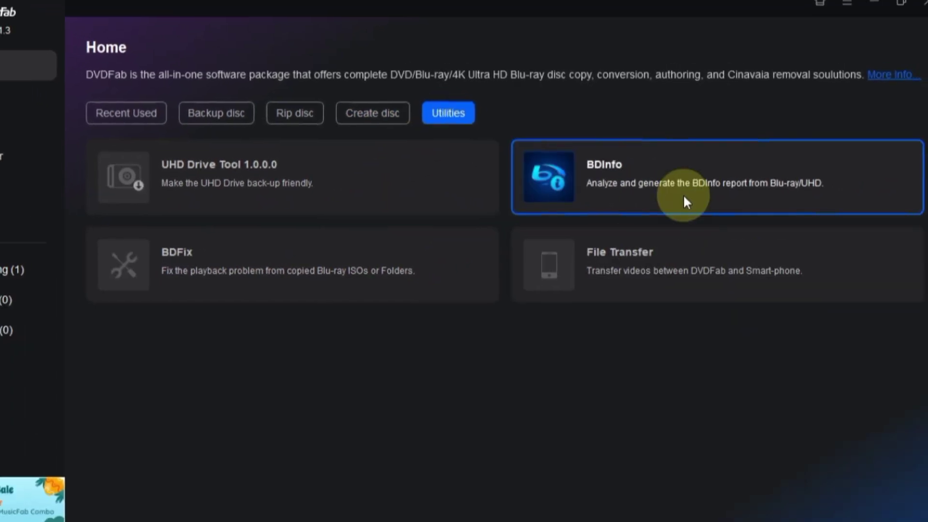
Remove the JUN_17_2023 title from the Copy page and switch to the Ripper module.
{"action": "left_click", "coordinate": [216, 114]}
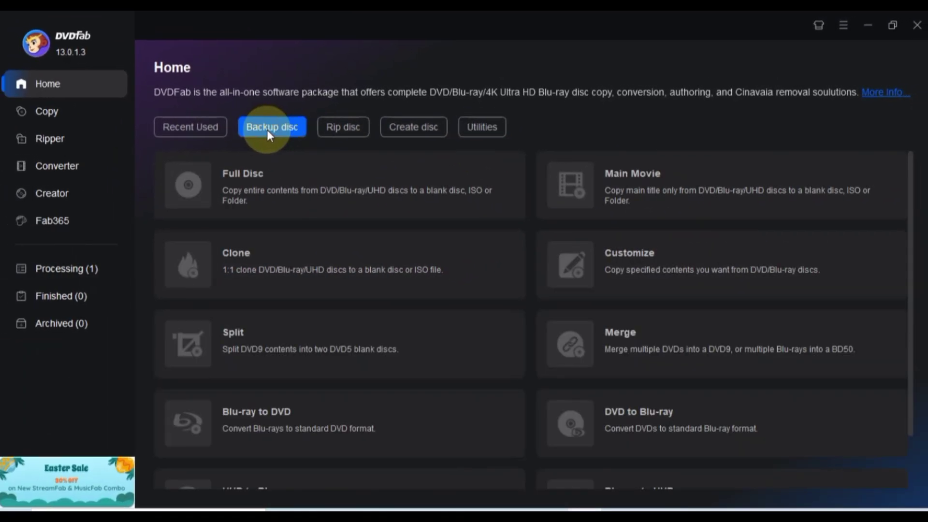
{"action": "left_click", "coordinate": [45, 110]}
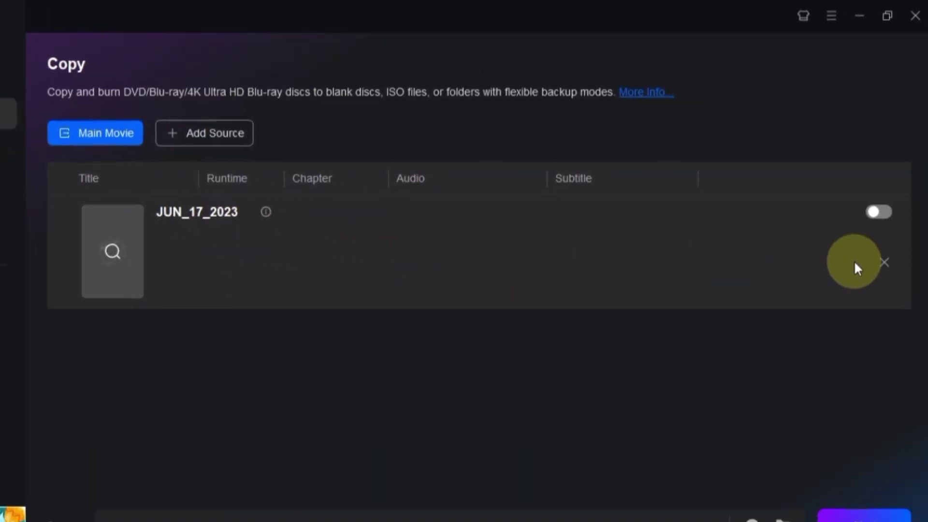
{"action": "left_click", "coordinate": [885, 263]}
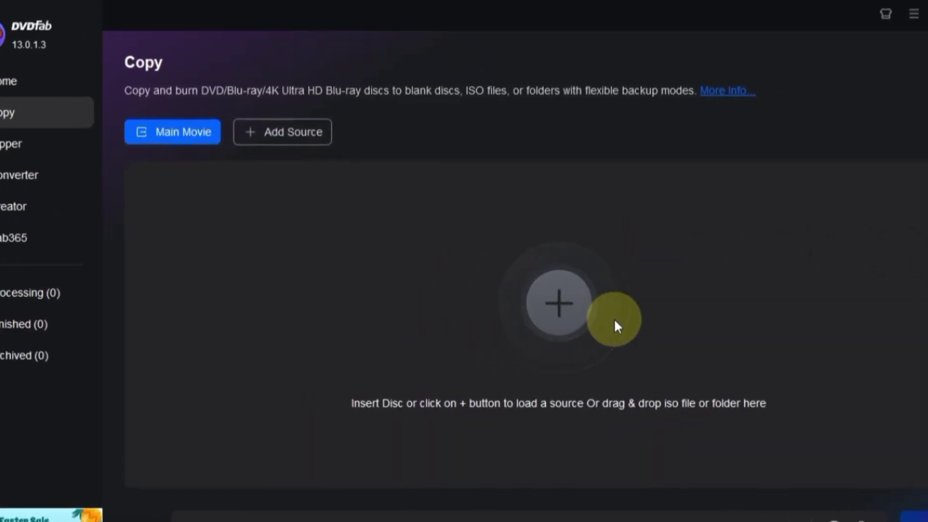
{"action": "left_click", "coordinate": [42, 143]}
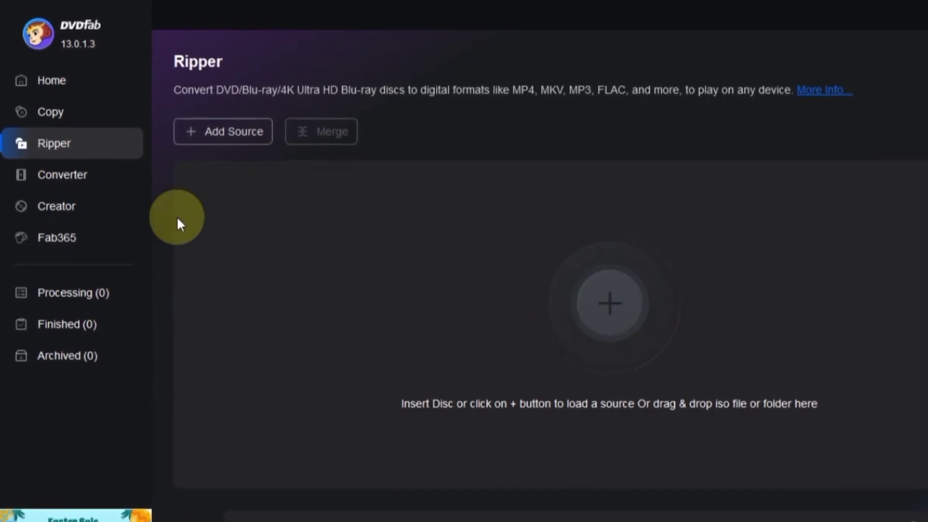
Dismiss the UniFab promotion, look over Converter, Creator and Fab365, then return to Ripper.
{"action": "left_click", "coordinate": [76, 181]}
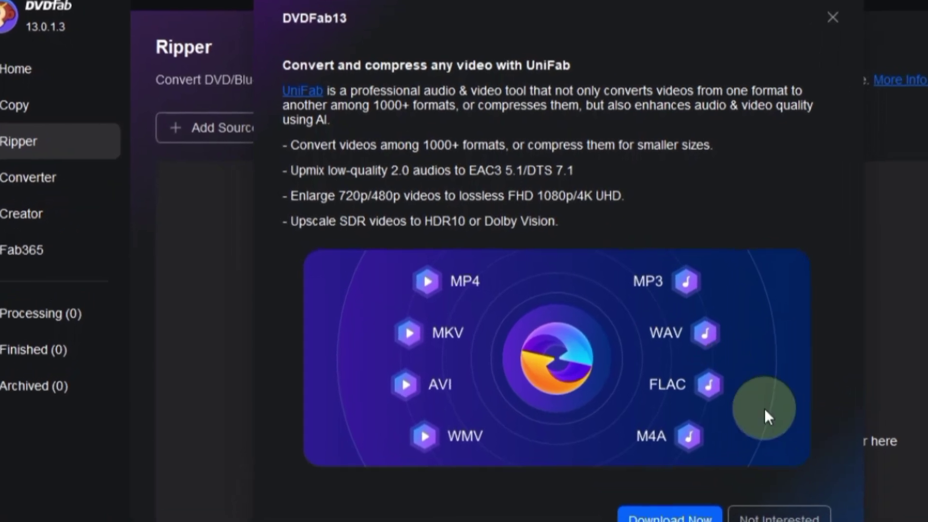
{"action": "left_click", "coordinate": [804, 518]}
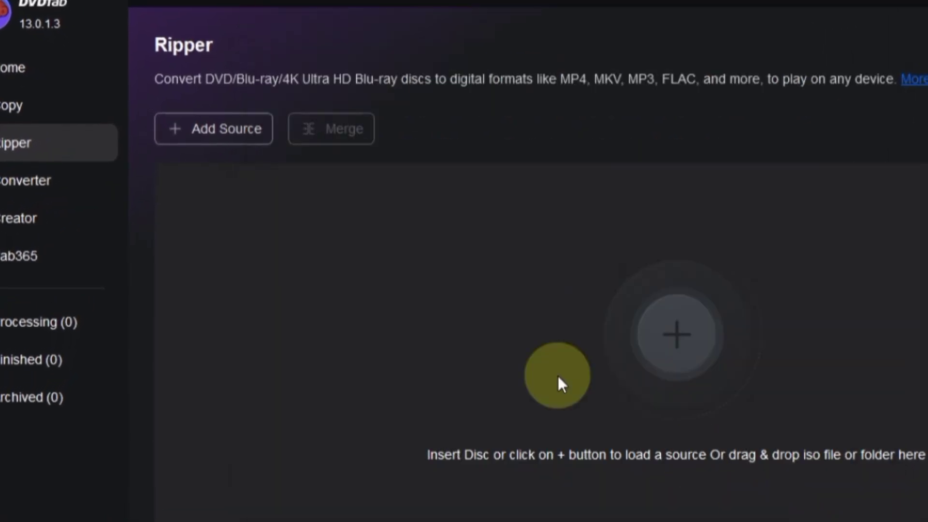
{"action": "left_click", "coordinate": [17, 220]}
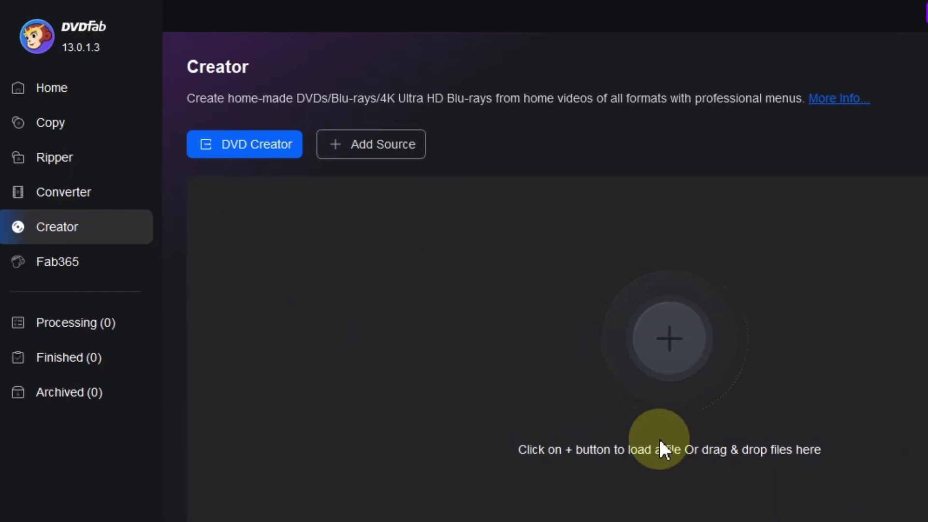
{"action": "left_click", "coordinate": [57, 262]}
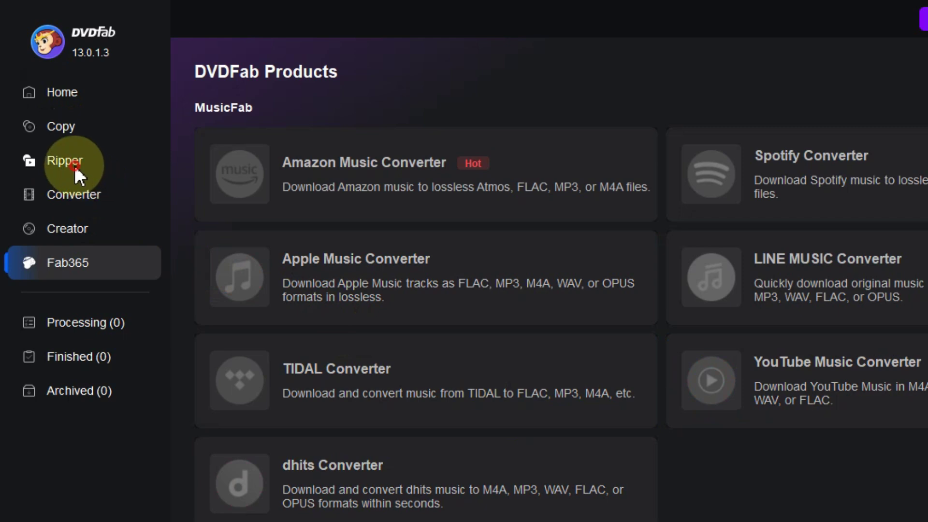
{"action": "left_click", "coordinate": [74, 163]}
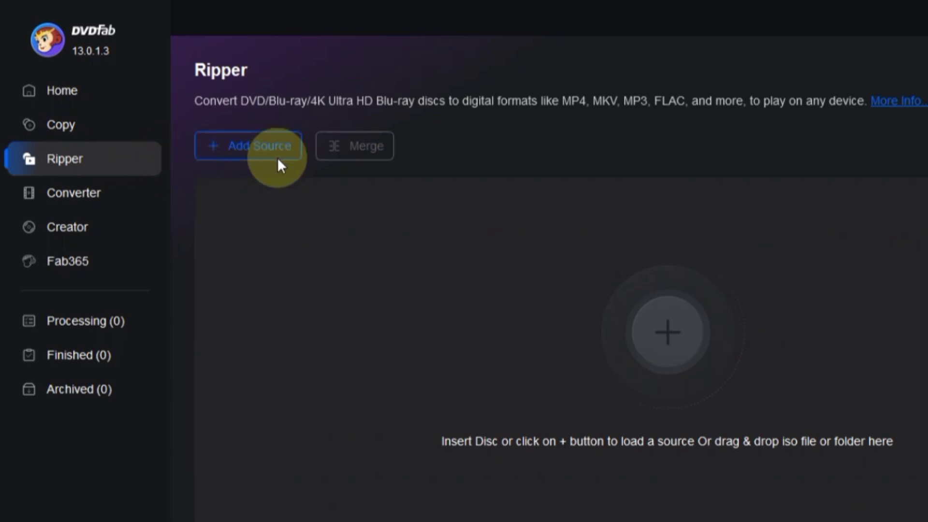
Load the JUN_17_2023 DVD from DVD RW Drive (G:) as the Ripper source.
{"action": "left_click", "coordinate": [241, 148]}
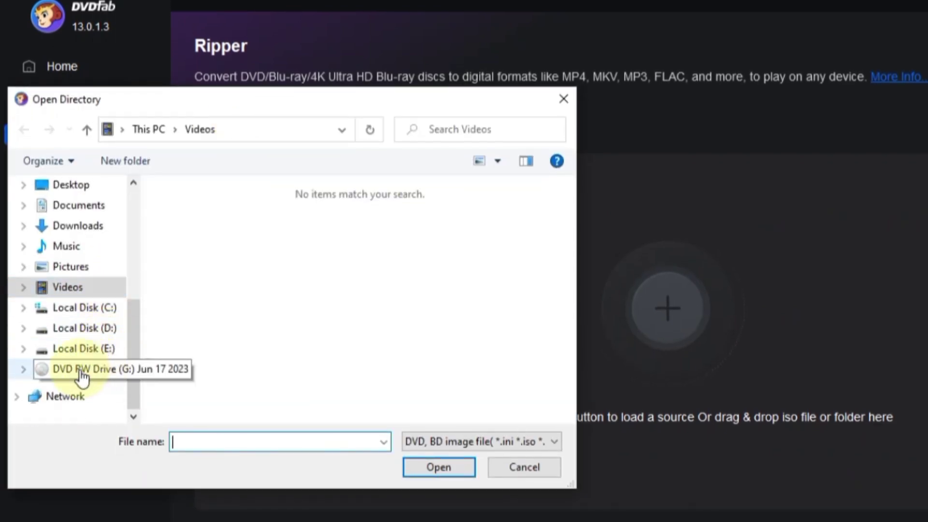
{"action": "left_click", "coordinate": [80, 370]}
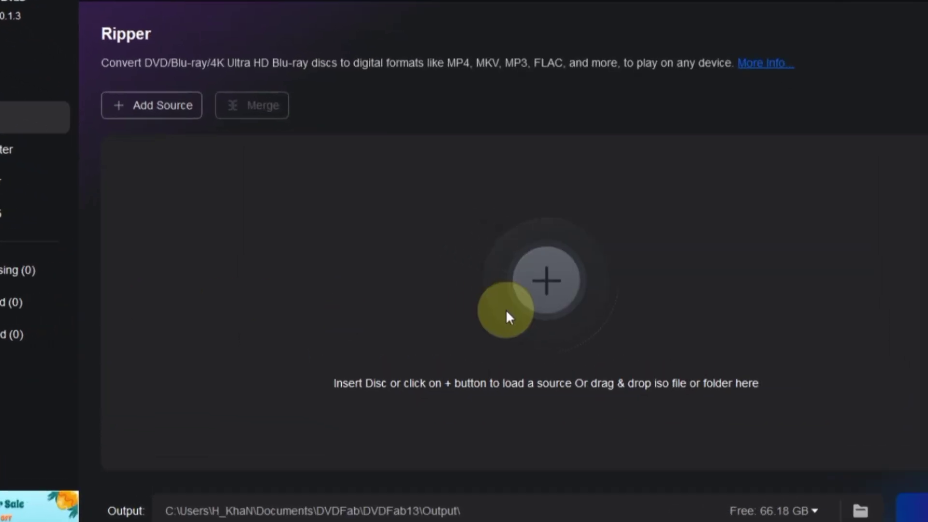
{"action": "left_click", "coordinate": [579, 289]}
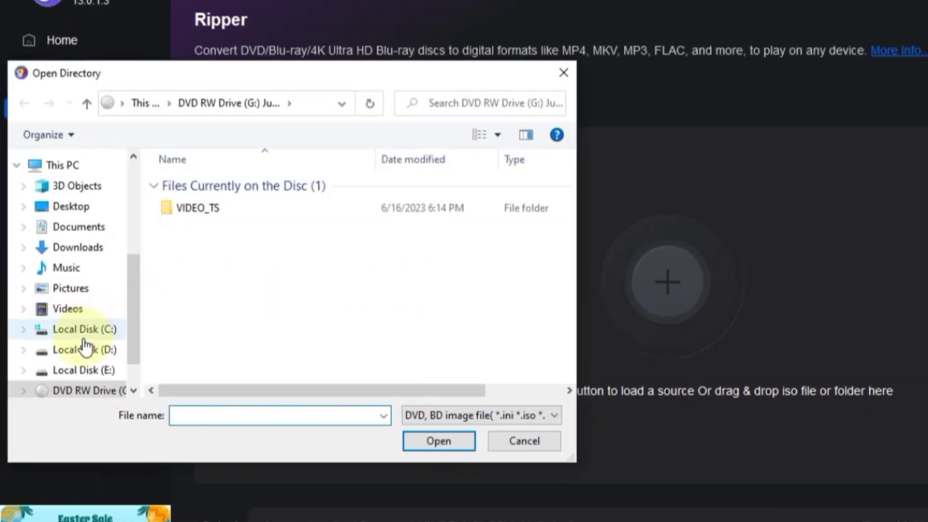
{"action": "left_click", "coordinate": [86, 394]}
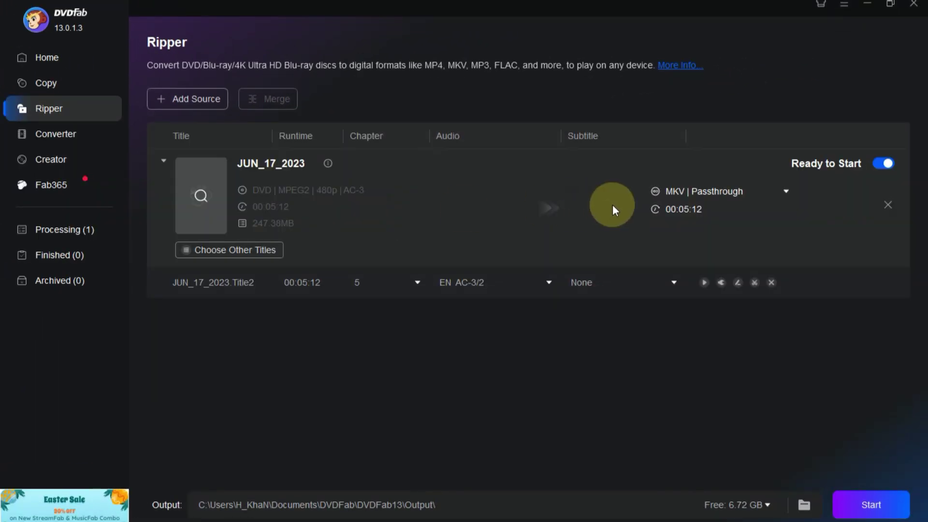
Open the full profile list and browse the Personal, Device, general and 4K video formats.
{"action": "left_click", "coordinate": [787, 192]}
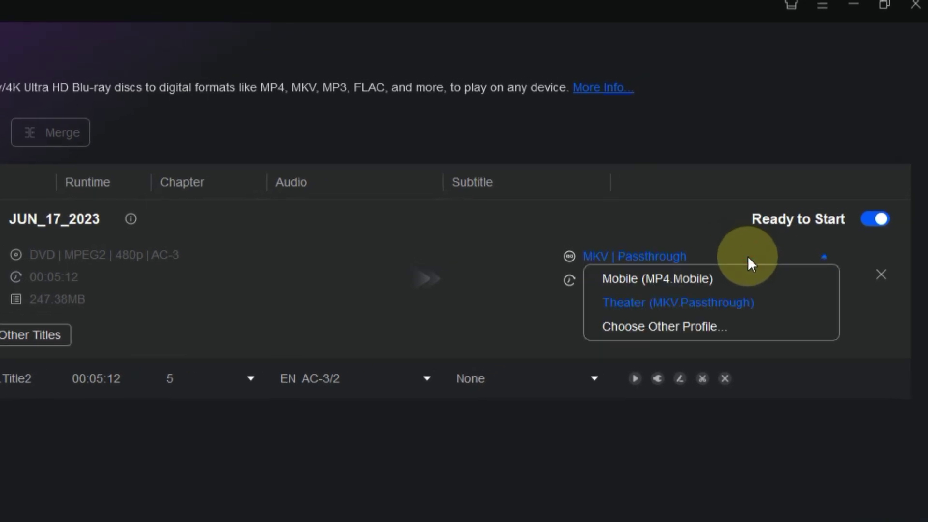
{"action": "left_click", "coordinate": [664, 326]}
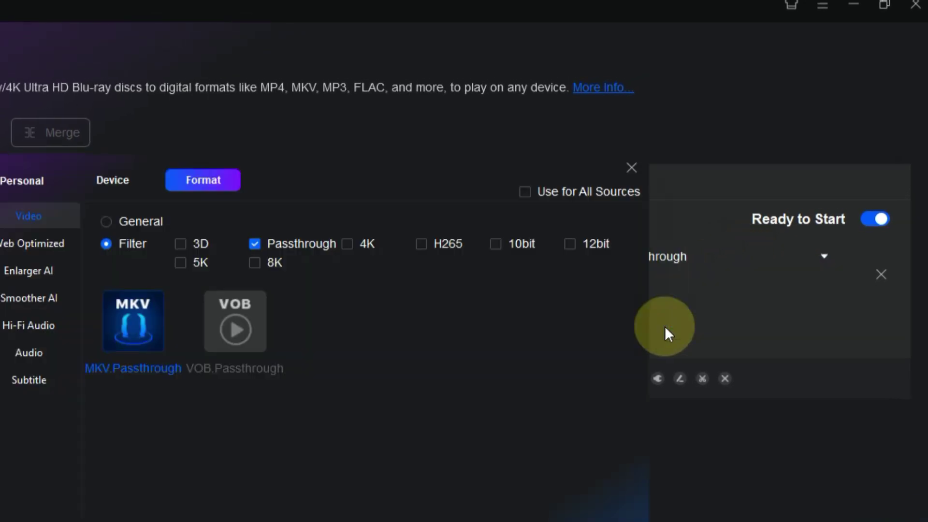
{"action": "left_click", "coordinate": [19, 180]}
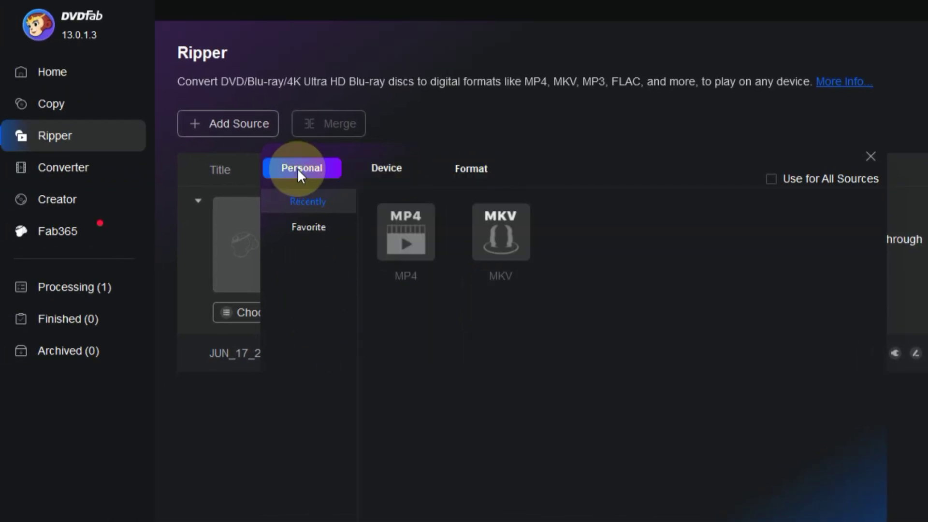
{"action": "left_click", "coordinate": [388, 168]}
{"action": "left_click", "coordinate": [472, 171]}
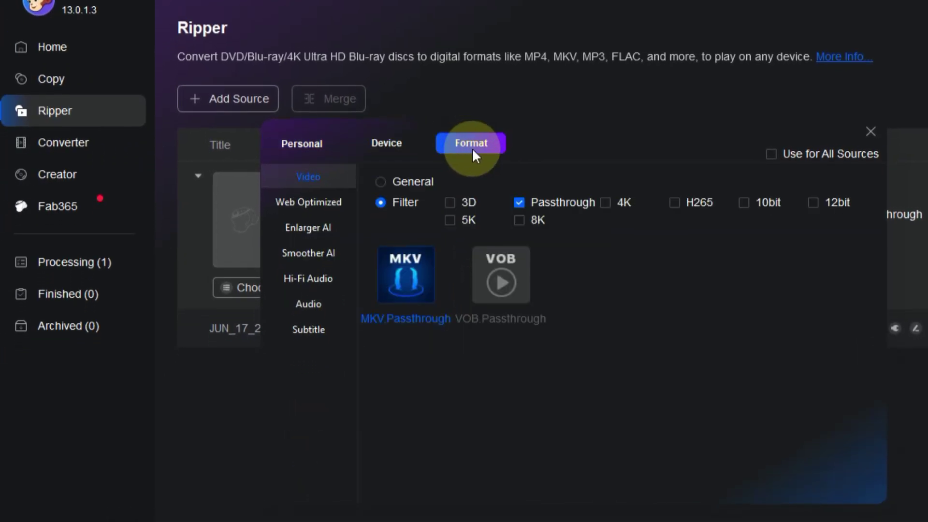
{"action": "left_click", "coordinate": [380, 182]}
{"action": "scroll", "coordinate": [463, 281], "scroll_direction": "down", "scroll_amount": 2}
{"action": "left_click", "coordinate": [381, 202]}
{"action": "left_click", "coordinate": [606, 203]}
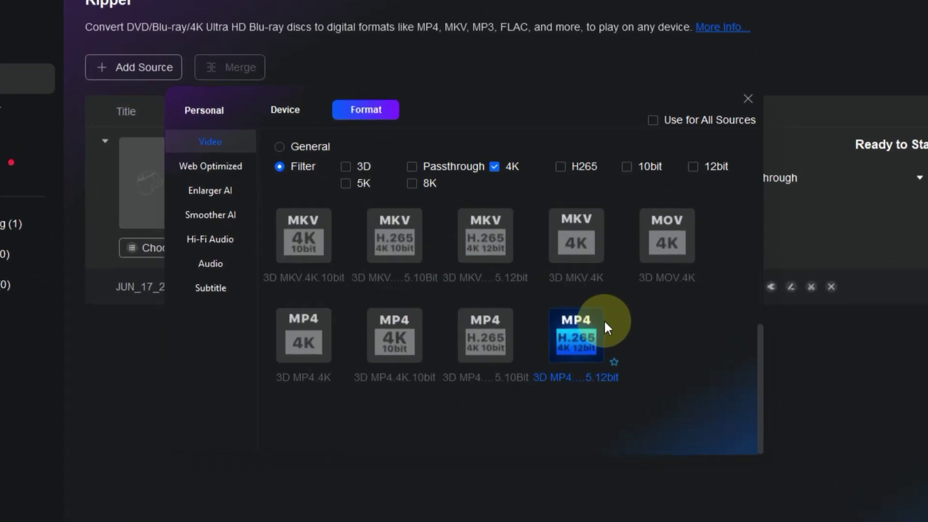
{"action": "scroll", "coordinate": [407, 258], "scroll_direction": "up", "scroll_amount": 3}
Look over the Web and Hi-Fi audio formats, then apply MKV H264 480p AC3 to the title.
{"action": "left_click", "coordinate": [211, 159]}
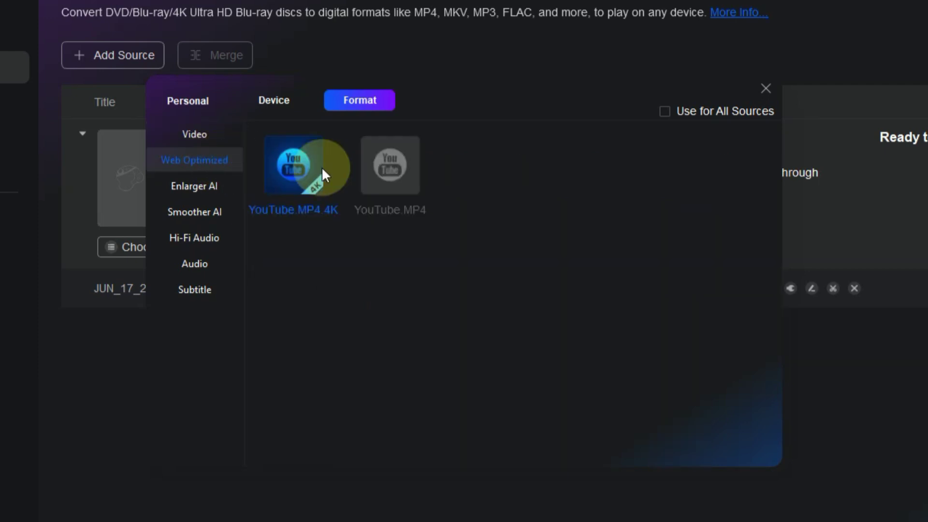
{"action": "left_click", "coordinate": [265, 101]}
{"action": "left_click", "coordinate": [360, 102]}
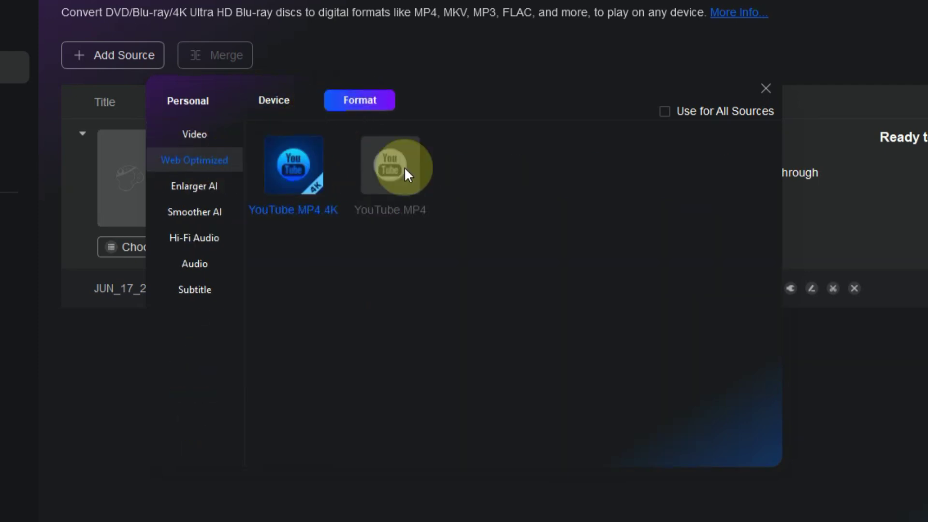
{"action": "left_click", "coordinate": [194, 237]}
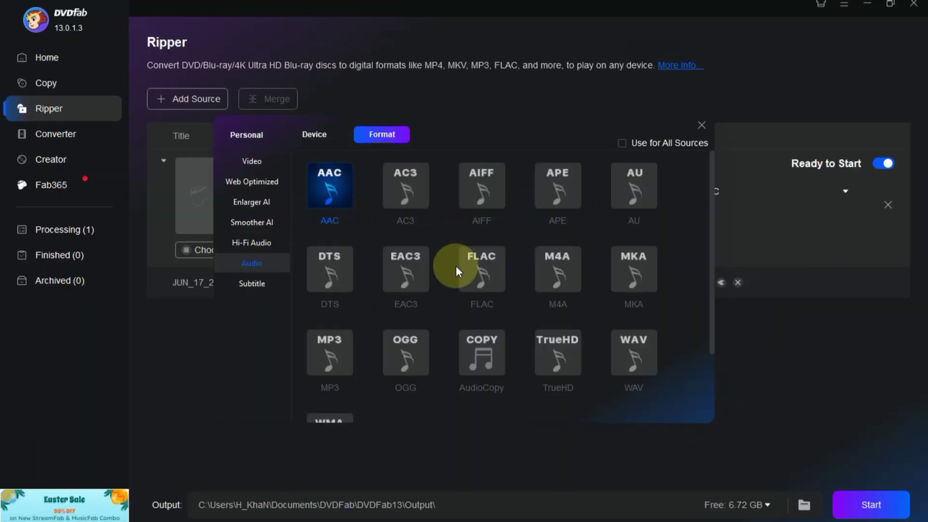
{"action": "scroll", "coordinate": [458, 265], "scroll_direction": "down", "scroll_amount": 1}
{"action": "scroll", "coordinate": [458, 265], "scroll_direction": "up", "scroll_amount": 1}
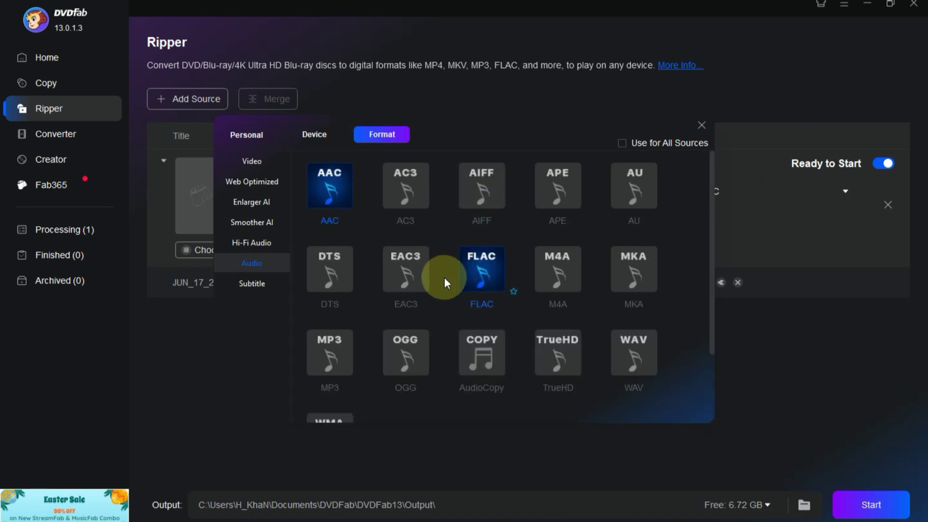
{"action": "left_click", "coordinate": [252, 161]}
{"action": "left_click", "coordinate": [315, 165]}
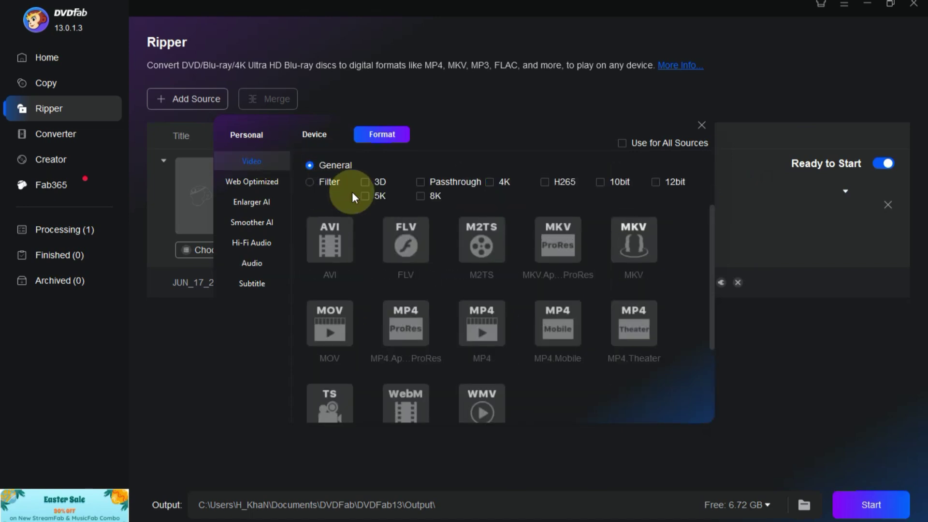
{"action": "left_click", "coordinate": [400, 260]}
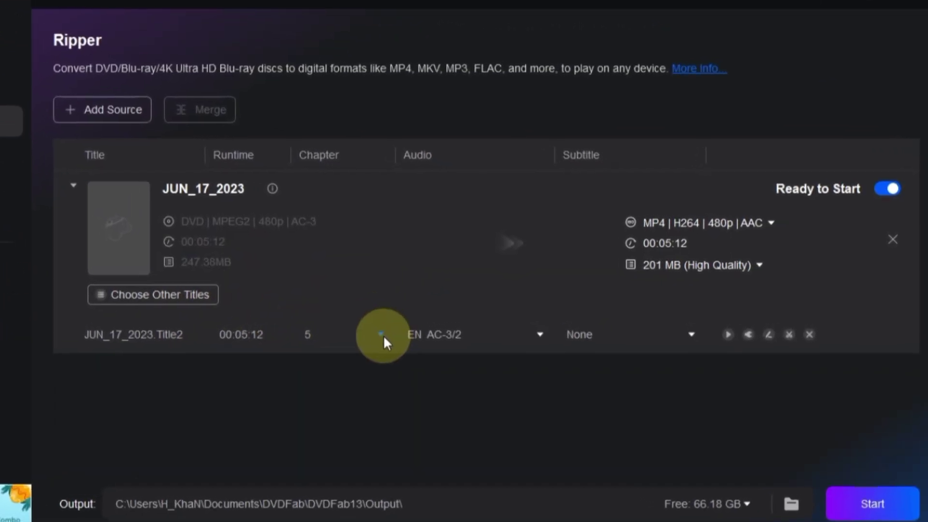
Set chapters 1–5, add the Spanish AC-3/2 audio track, and check the subtitle options.
{"action": "left_click", "coordinate": [384, 335]}
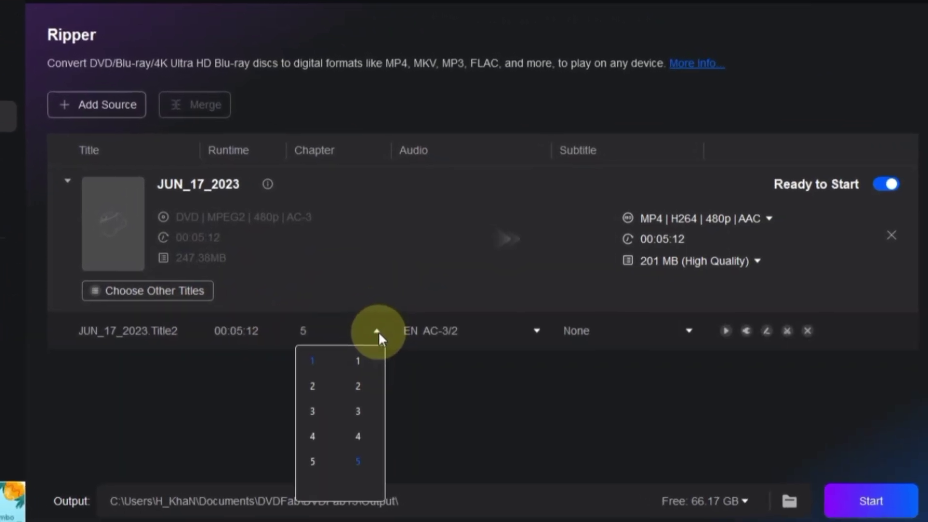
{"action": "left_click", "coordinate": [415, 334]}
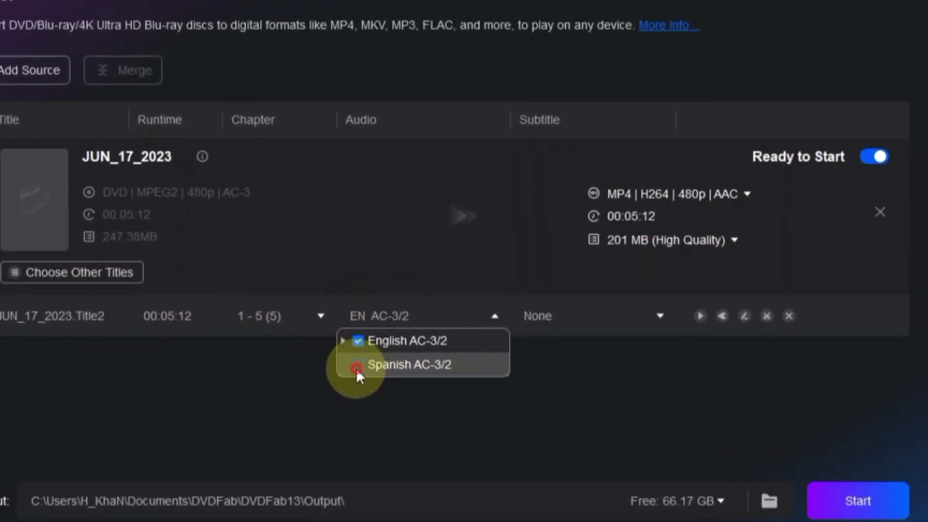
{"action": "left_click", "coordinate": [367, 363]}
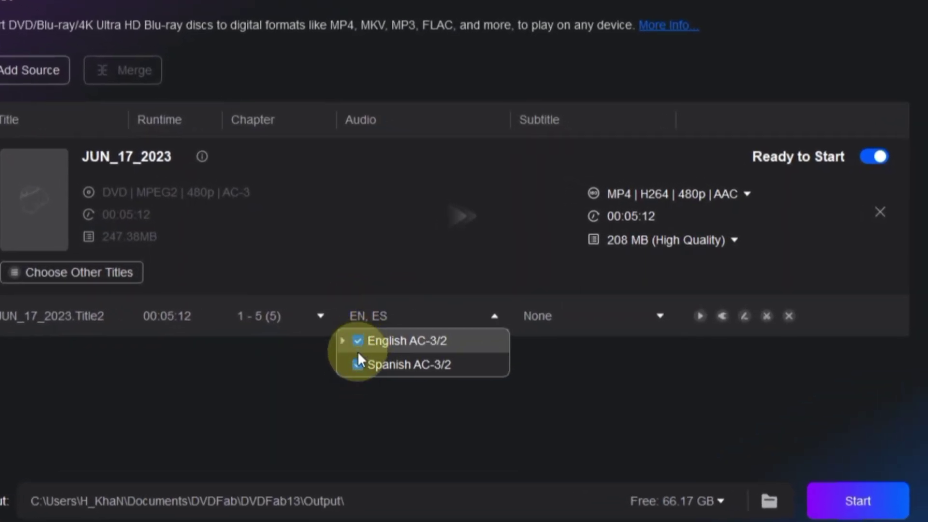
{"action": "left_click", "coordinate": [587, 312]}
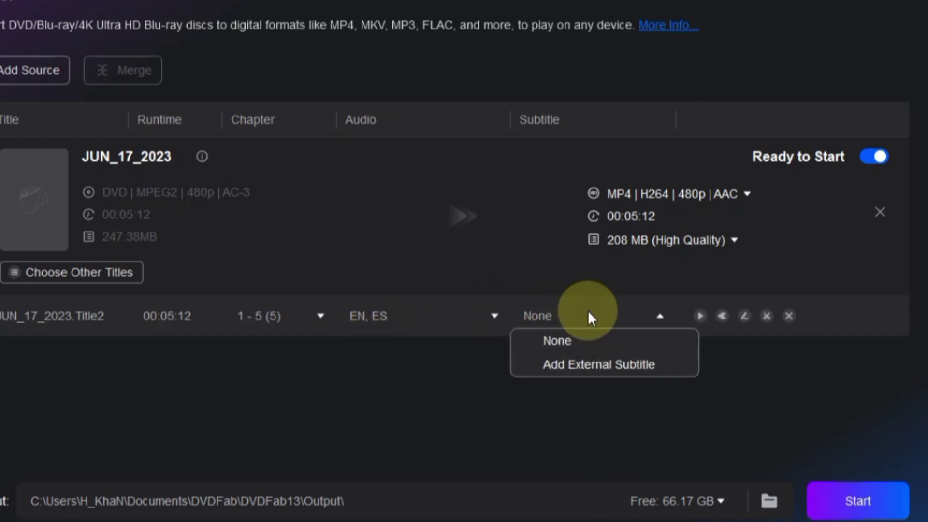
Play and pause the title in the Preview player, then close it.
{"action": "left_click", "coordinate": [701, 317]}
{"action": "left_click", "coordinate": [382, 437]}
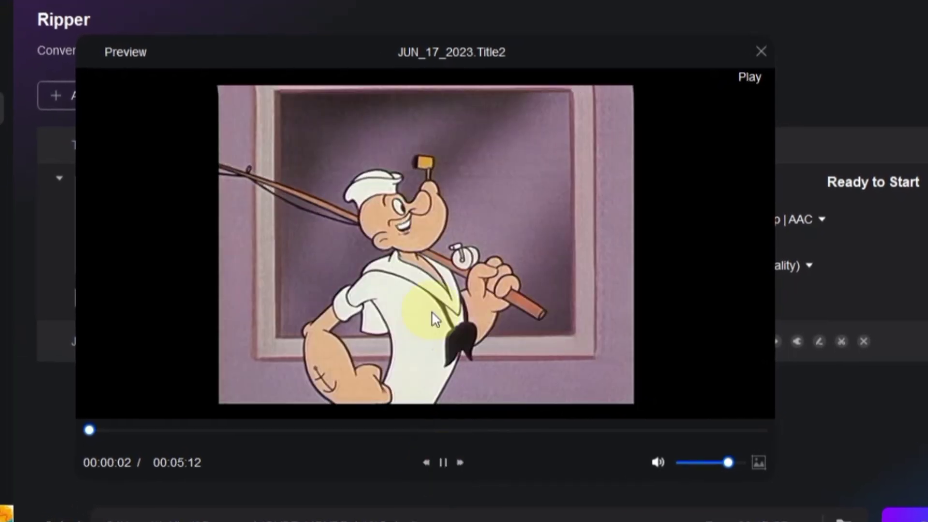
{"action": "left_click", "coordinate": [443, 463]}
{"action": "left_click", "coordinate": [761, 51]}
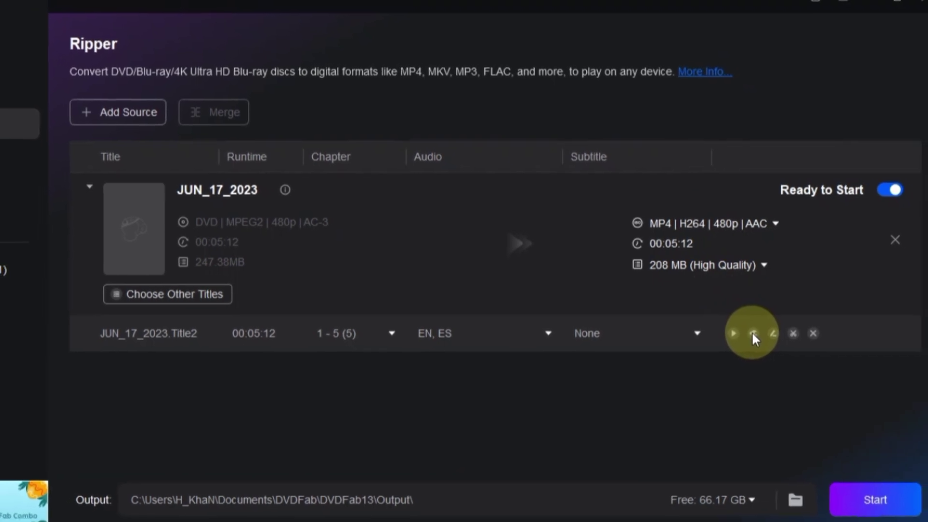
{"action": "left_click", "coordinate": [752, 332]}
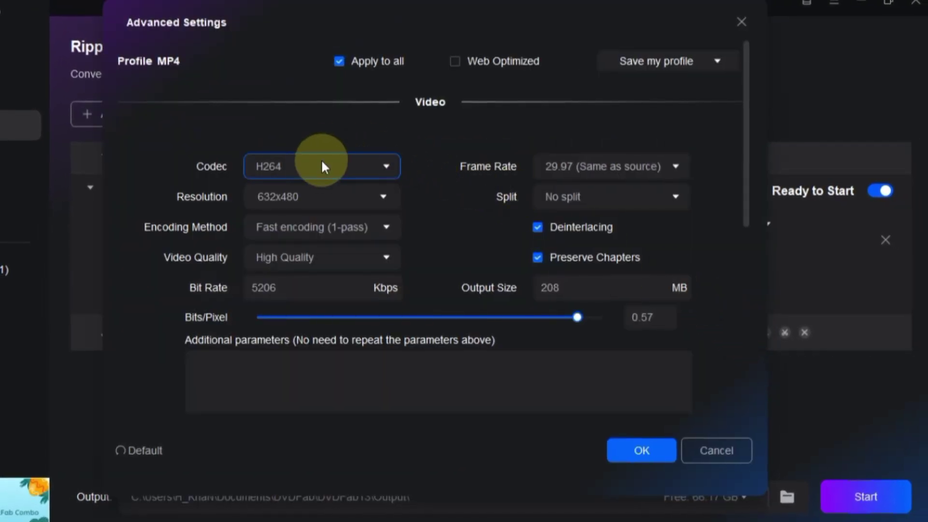
{"action": "left_click", "coordinate": [541, 337]}
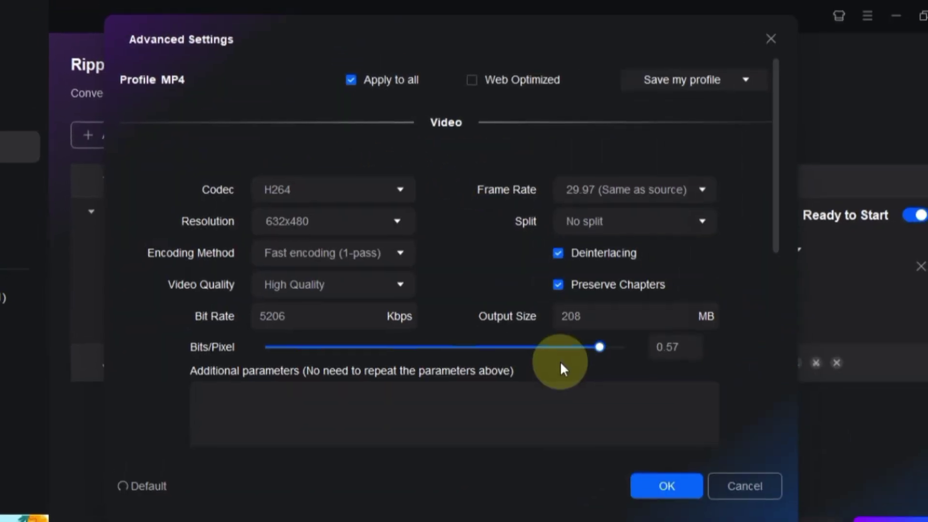
{"action": "left_click", "coordinate": [666, 482]}
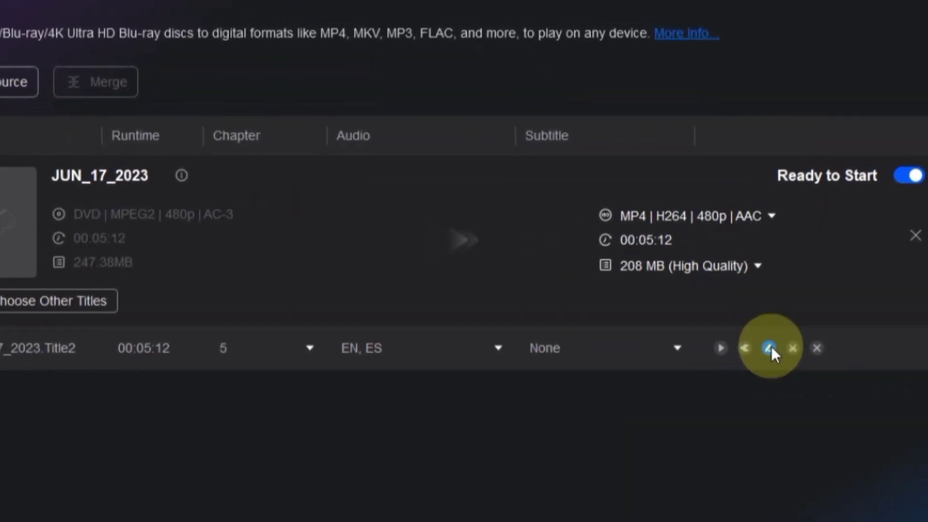
Crop the video to 640x400 in the Edit window and browse its Effect, Watermark, Subtitle and Audio tabs.
{"action": "left_click", "coordinate": [759, 348]}
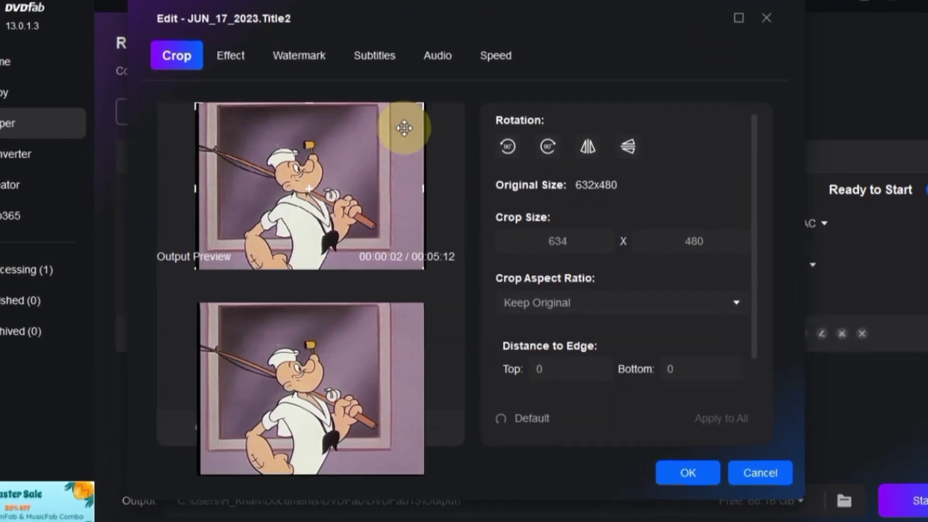
{"action": "mouse_move", "coordinate": [404, 128]}
{"action": "left_mouse_down"}
{"action": "mouse_move", "coordinate": [382, 142]}
{"action": "mouse_move", "coordinate": [418, 130]}
{"action": "left_mouse_up"}
{"action": "left_click", "coordinate": [231, 56]}
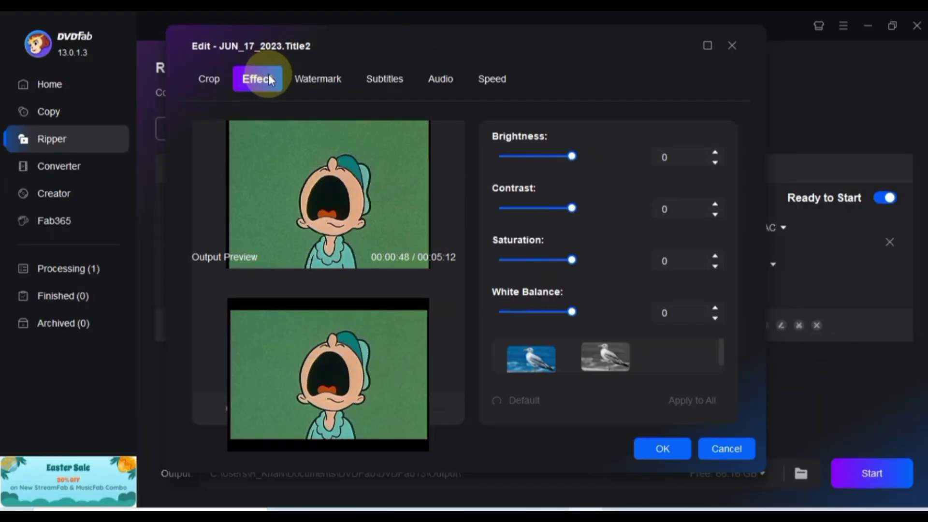
{"action": "left_click", "coordinate": [318, 79]}
{"action": "left_click", "coordinate": [385, 79]}
{"action": "left_click", "coordinate": [440, 79]}
Set the playback speed to 0.5X and apply the video edits.
{"action": "left_click", "coordinate": [493, 80]}
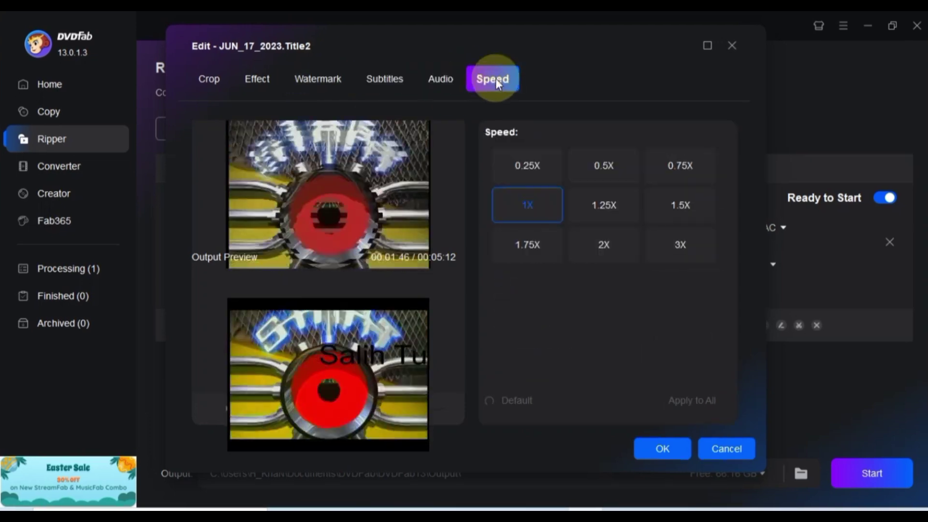
{"action": "left_click", "coordinate": [532, 167]}
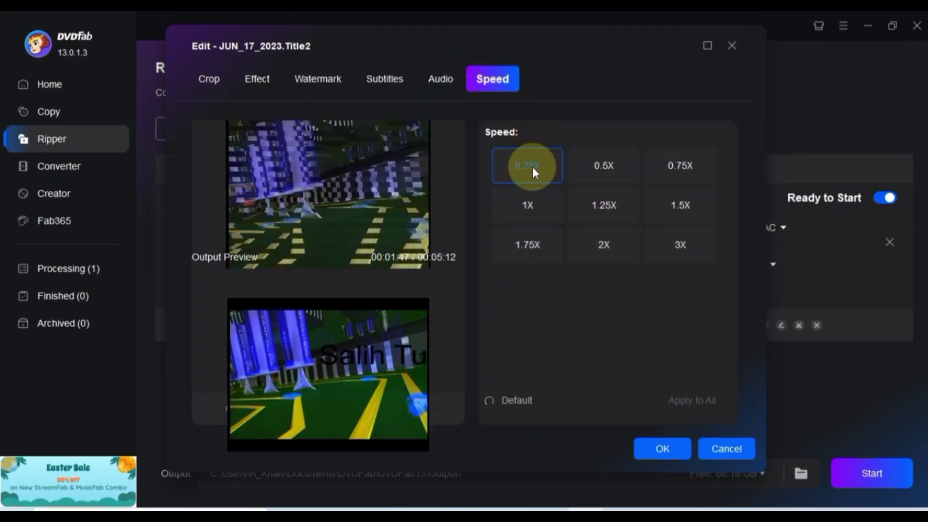
{"action": "left_click", "coordinate": [612, 164]}
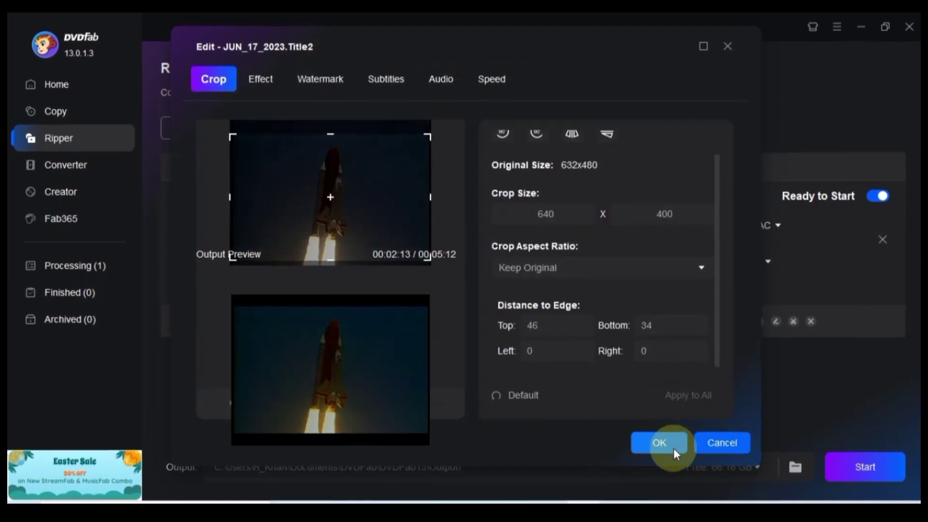
{"action": "left_click", "coordinate": [660, 450]}
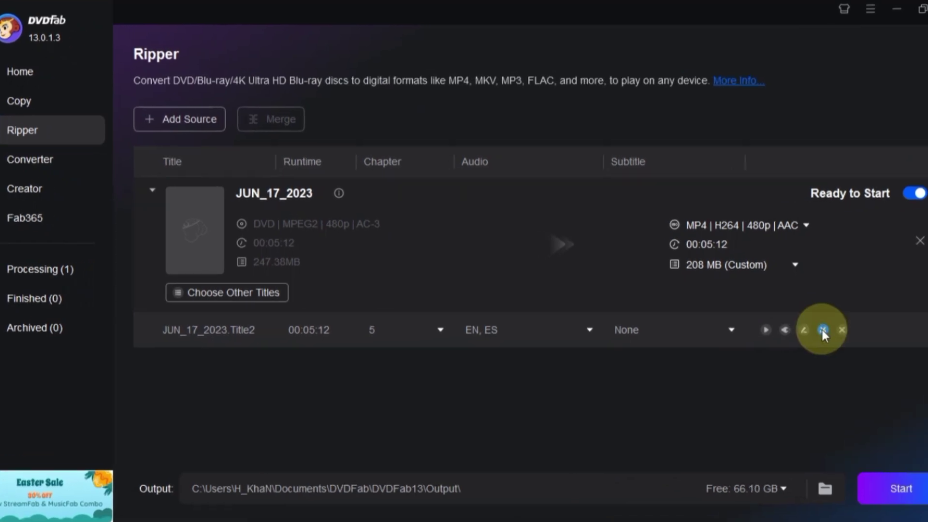
Split the title at 00:02:31.05 and further points into clips merged into one file.
{"action": "left_click", "coordinate": [825, 330]}
{"action": "left_click_drag", "start_coordinate": [131, 399], "coordinate": [417, 398]}
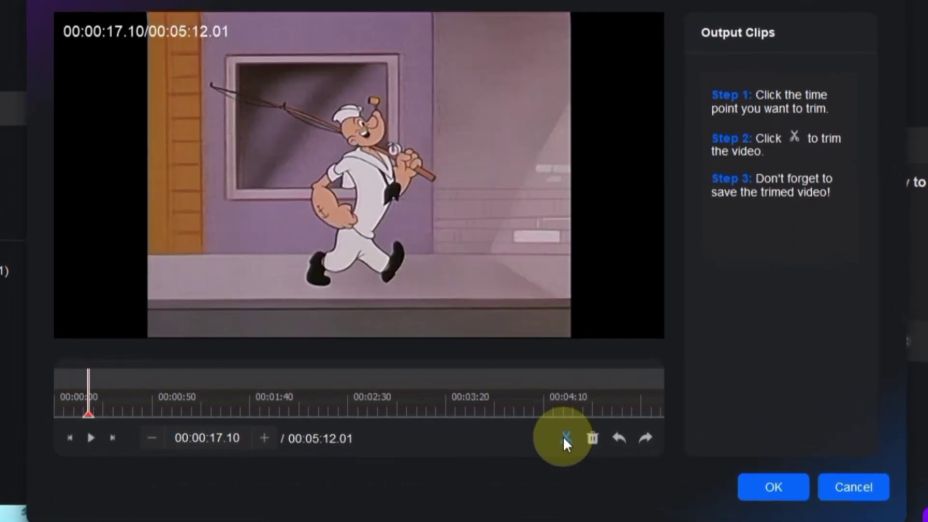
{"action": "left_click", "coordinate": [563, 437]}
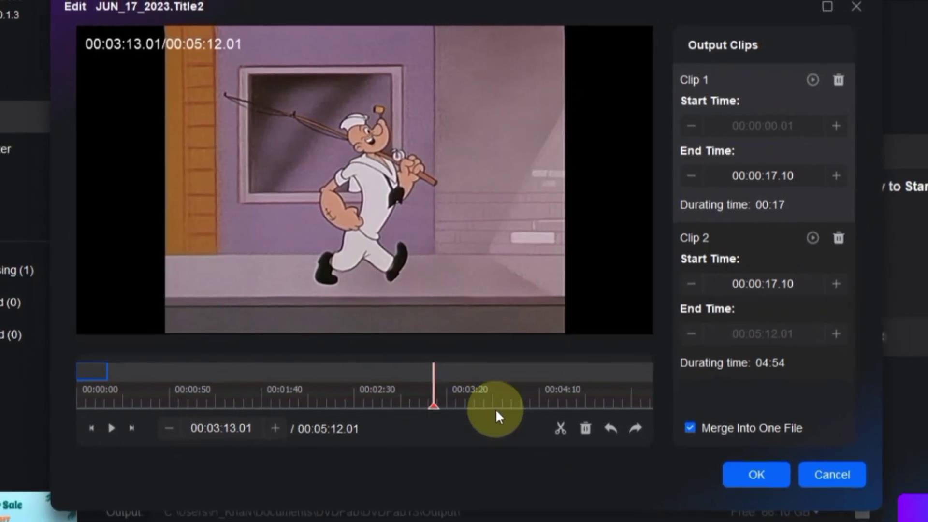
{"action": "left_click", "coordinate": [560, 429]}
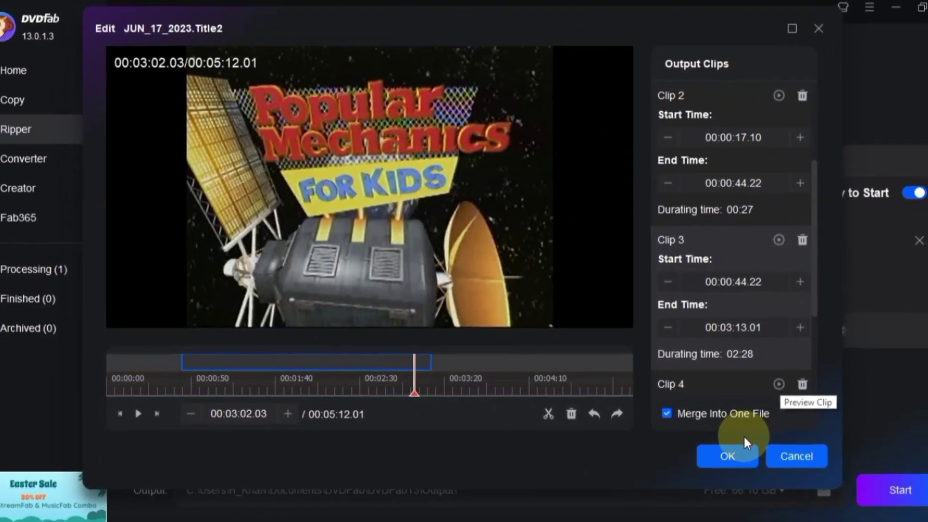
{"action": "left_click", "coordinate": [731, 452]}
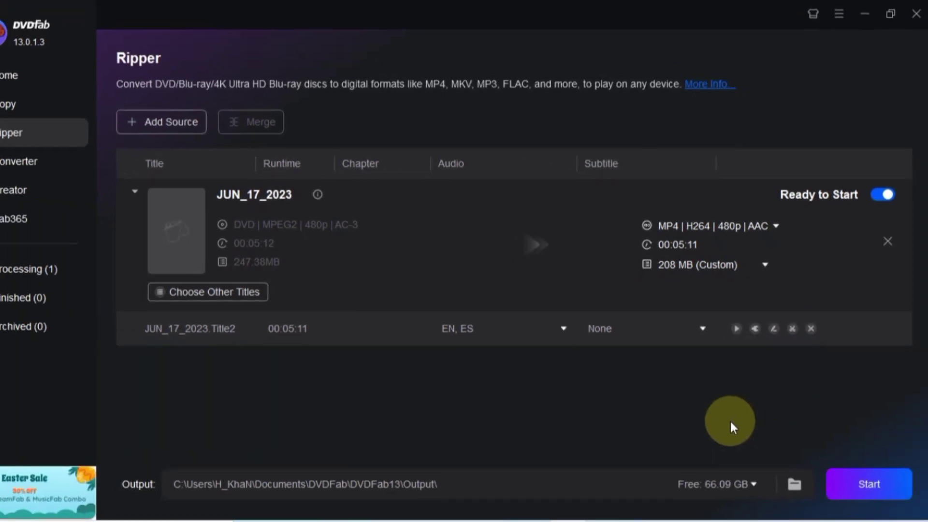
Select Local Disk (D:) > New folder as the Output location.
{"action": "left_click", "coordinate": [795, 484]}
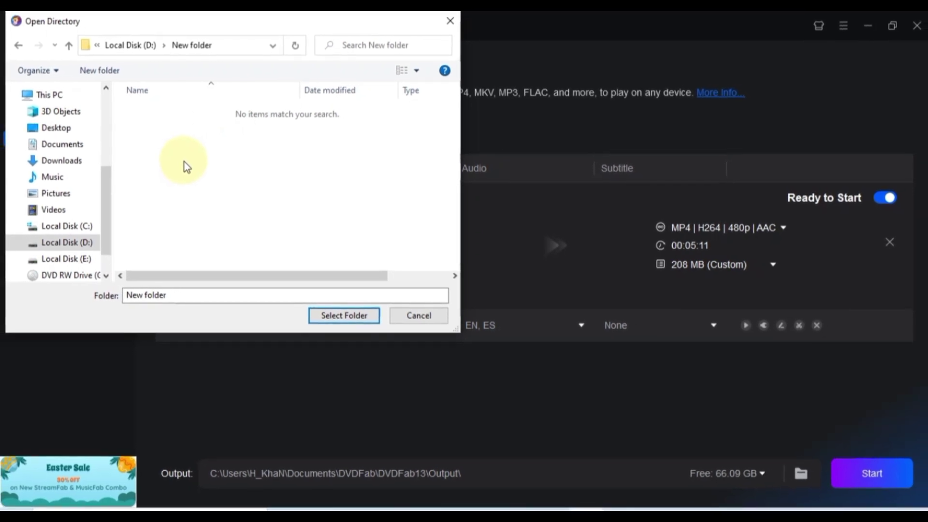
{"action": "left_click", "coordinate": [342, 317]}
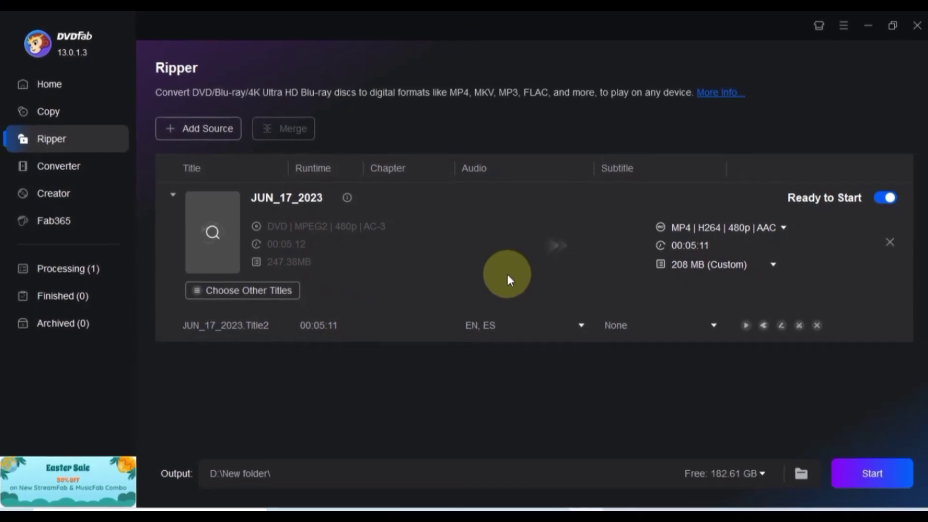
Rip the title into D:\New folder, then play the resulting JUN_17_2023.Title2 video.
{"action": "left_click", "coordinate": [873, 474]}
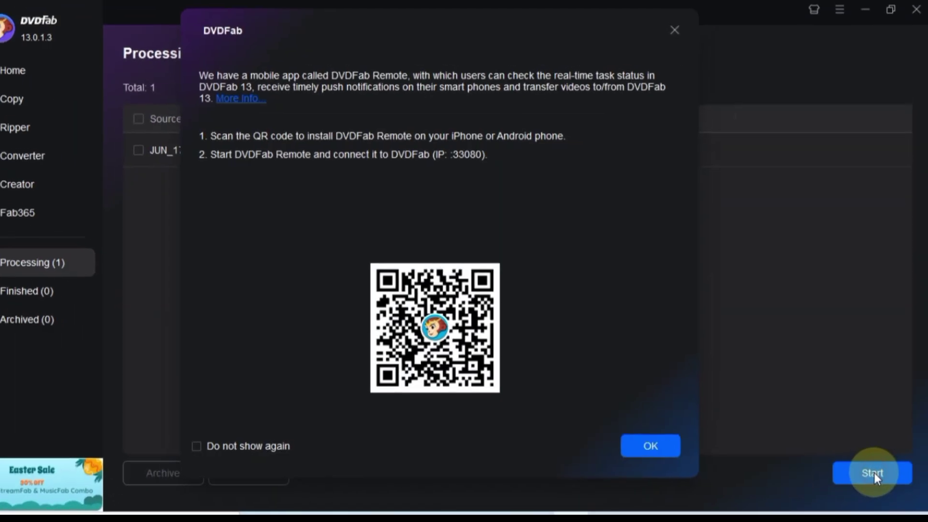
{"action": "left_click", "coordinate": [667, 446]}
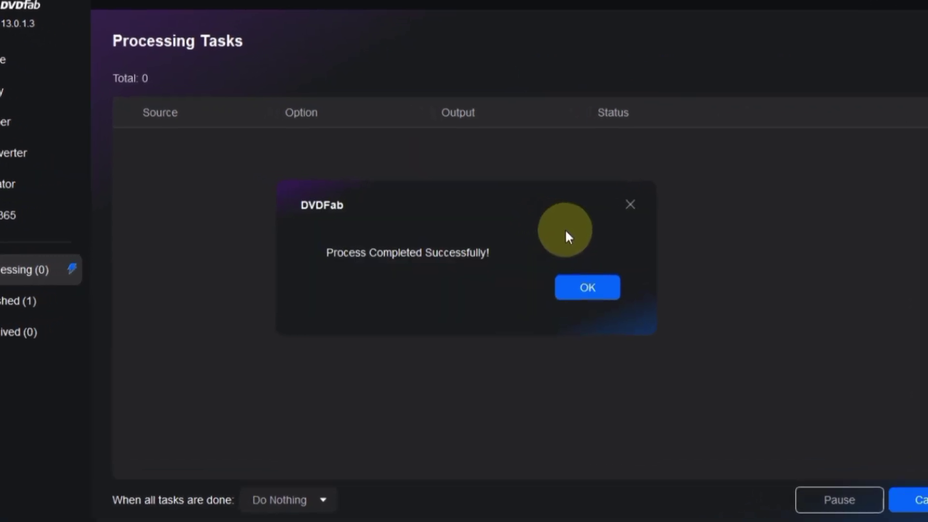
{"action": "left_click", "coordinate": [623, 290]}
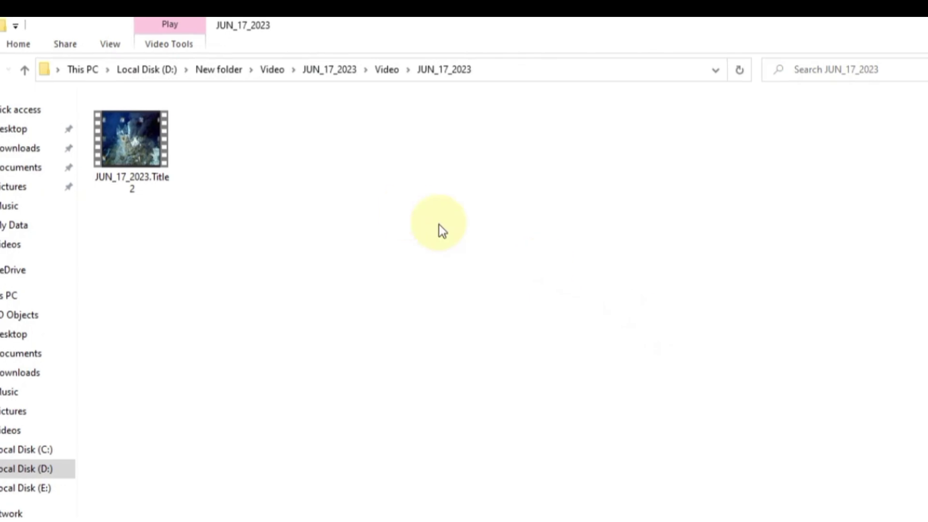
{"action": "double_click", "coordinate": [133, 140]}
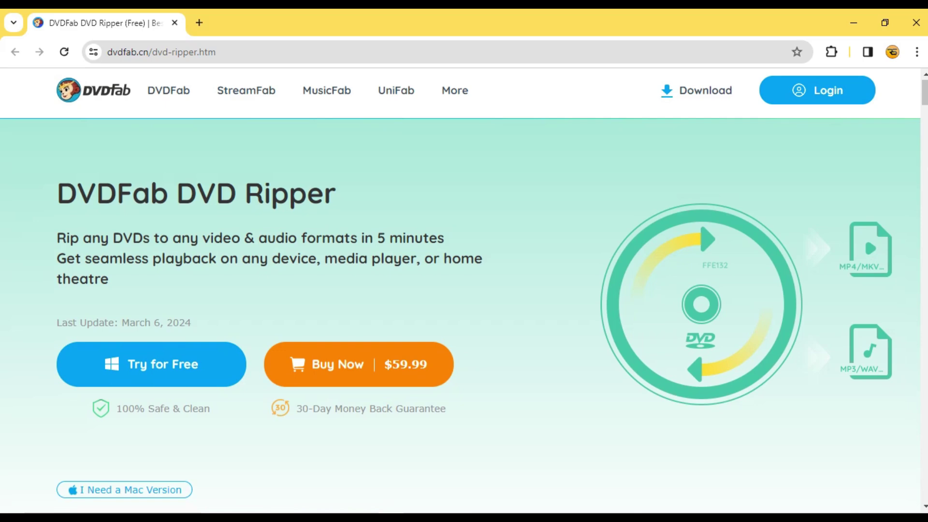
{"action": "scroll", "coordinate": [460, 290], "scroll_direction": "down", "scroll_amount": 8}
{"action": "scroll", "coordinate": [465, 290], "scroll_direction": "down", "scroll_amount": 10}
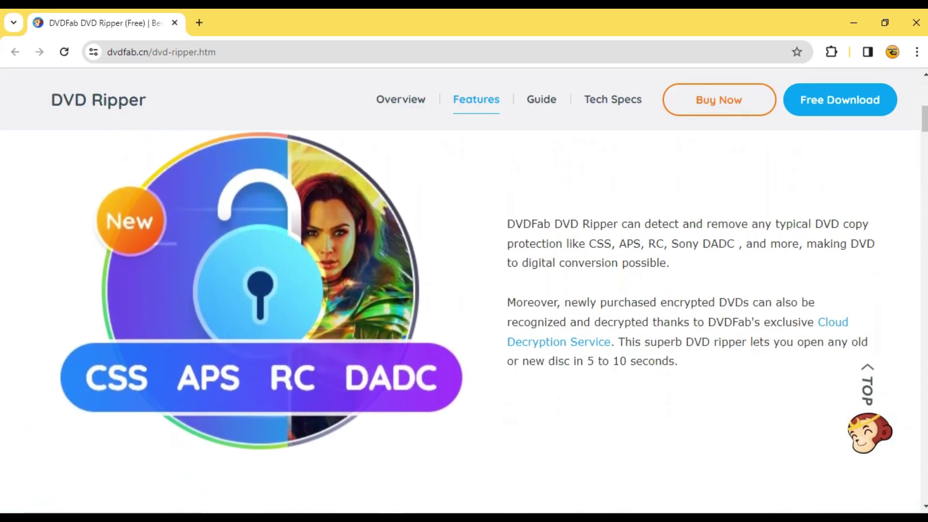
{"action": "scroll", "coordinate": [464, 290], "scroll_direction": "down", "scroll_amount": 5}
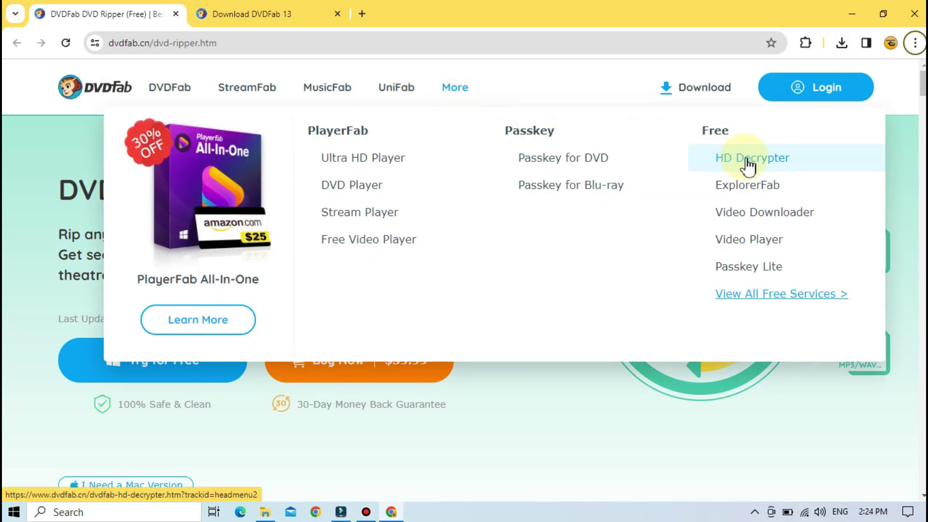
{"action": "left_click", "coordinate": [749, 158]}
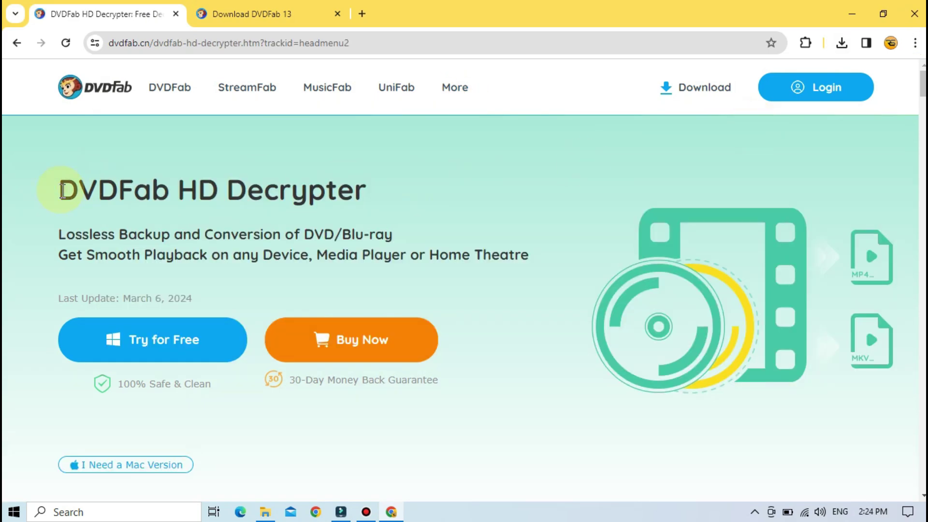
{"action": "left_click", "coordinate": [382, 185]}
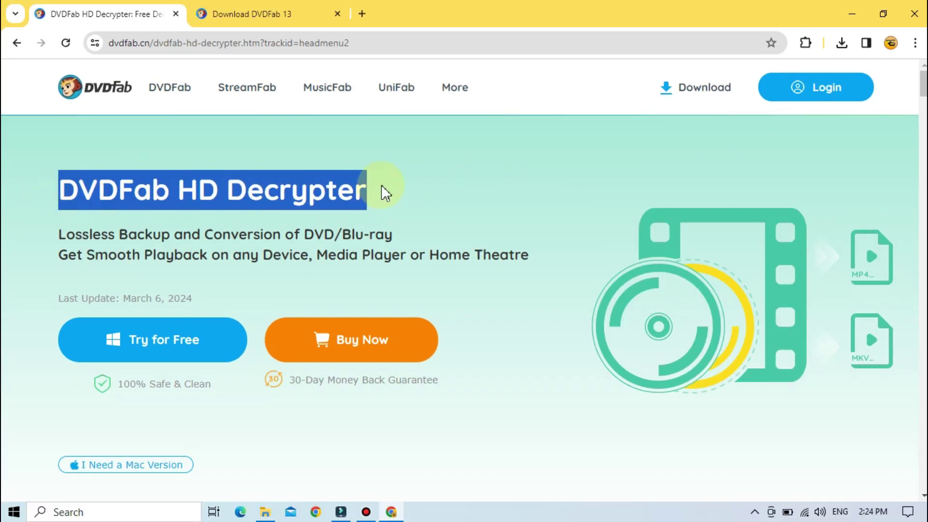
{"action": "left_click", "coordinate": [381, 185]}
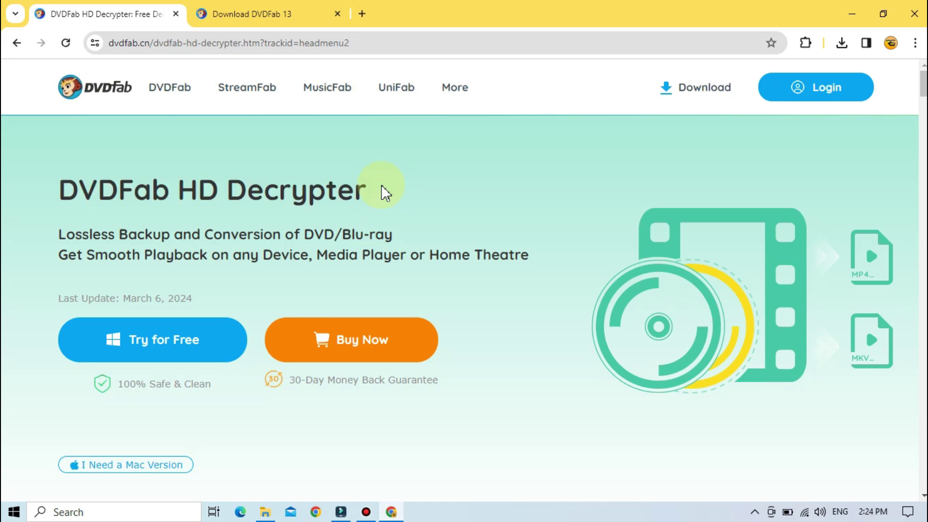
{"action": "scroll", "coordinate": [381, 185], "scroll_direction": "down", "scroll_amount": 10}
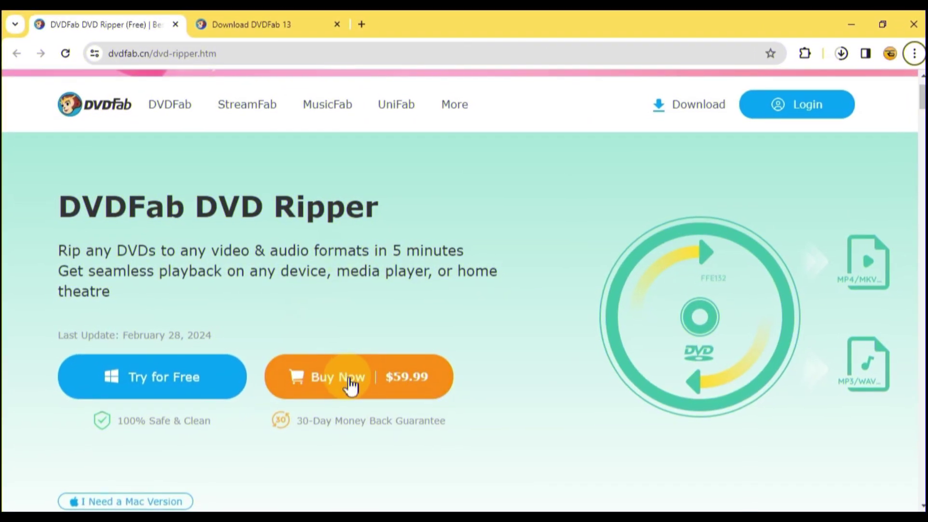
Open the DVD Ripper pricing and highlight the $59.99 1-Year License price.
{"action": "left_click", "coordinate": [352, 385]}
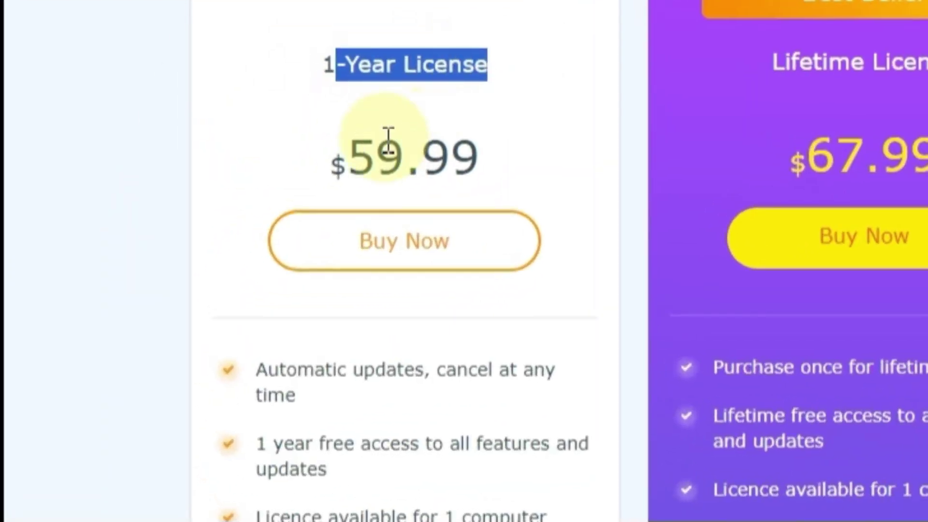
{"action": "left_click", "coordinate": [186, 319]}
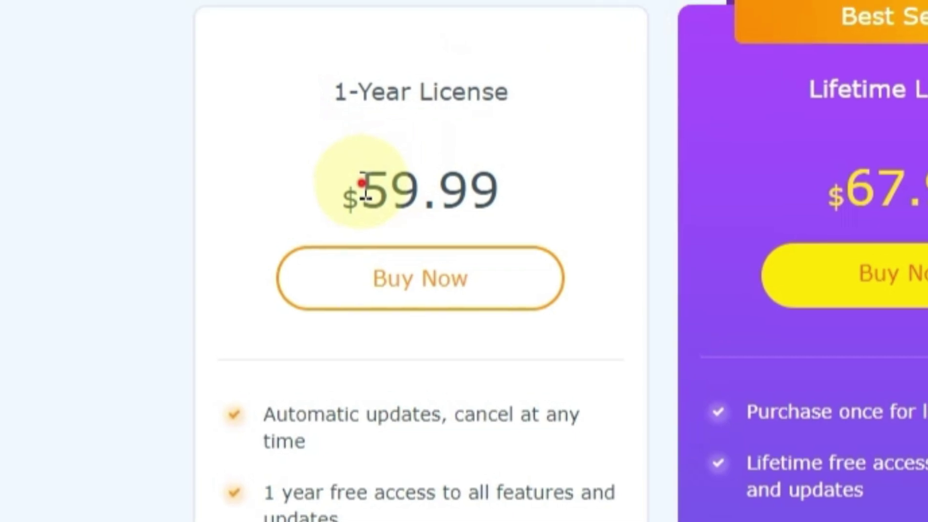
{"action": "left_click_drag", "start_coordinate": [369, 199], "coordinate": [506, 198]}
{"action": "left_click", "coordinate": [477, 360]}
Highlight the $67.99 Lifetime License and the $265.99 DVDFab All-In-One lifetime offer.
{"action": "left_click_drag", "start_coordinate": [479, 228], "coordinate": [494, 227]}
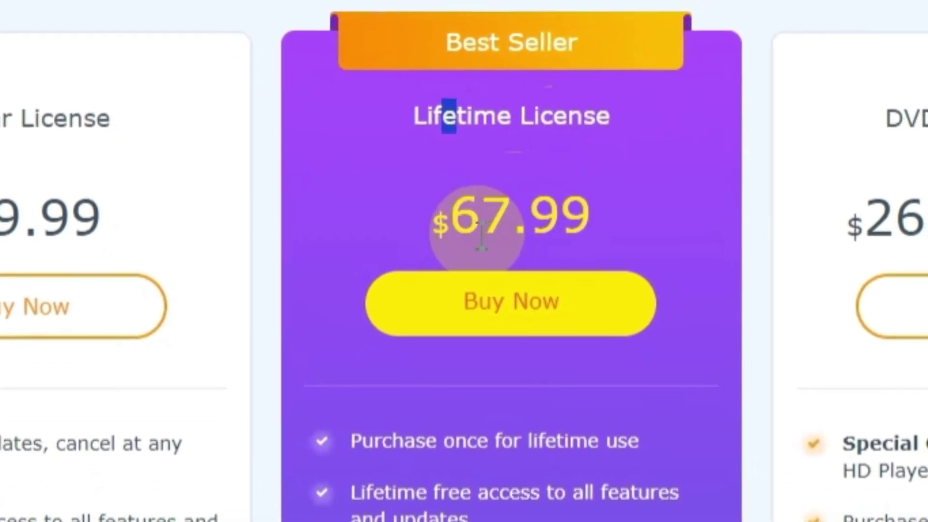
{"action": "left_click_drag", "start_coordinate": [492, 247], "coordinate": [568, 253]}
{"action": "left_click_drag", "start_coordinate": [556, 213], "coordinate": [444, 212]}
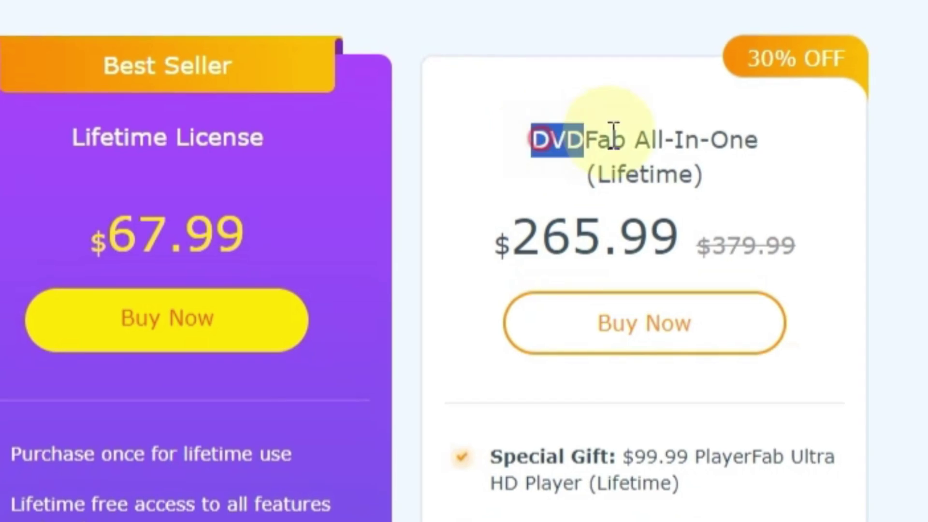
{"action": "left_click_drag", "start_coordinate": [613, 136], "coordinate": [721, 125]}
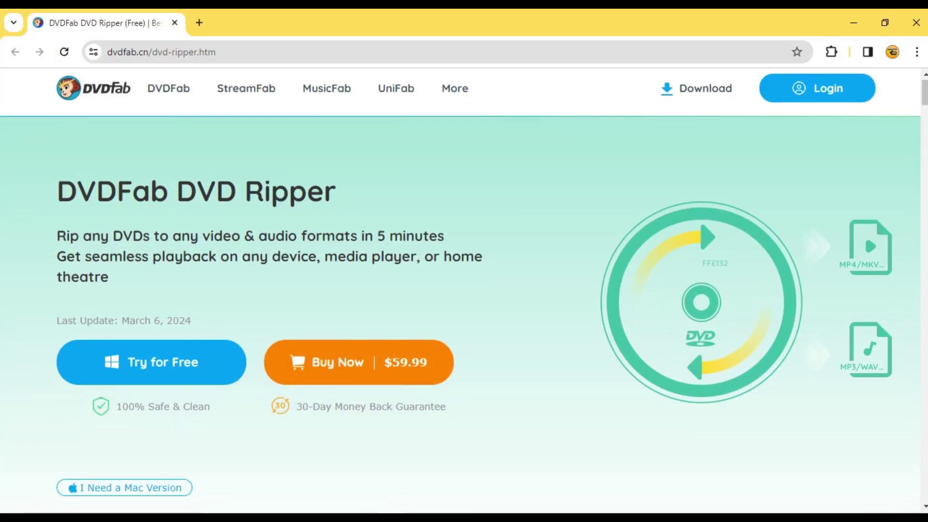
Scroll through the DVD Ripper features to the section on upscaling 480p to 1080p with UniFab.
{"action": "scroll", "coordinate": [464, 290], "scroll_direction": "down", "scroll_amount": 5}
{"action": "scroll", "coordinate": [464, 290], "scroll_direction": "down", "scroll_amount": 2}
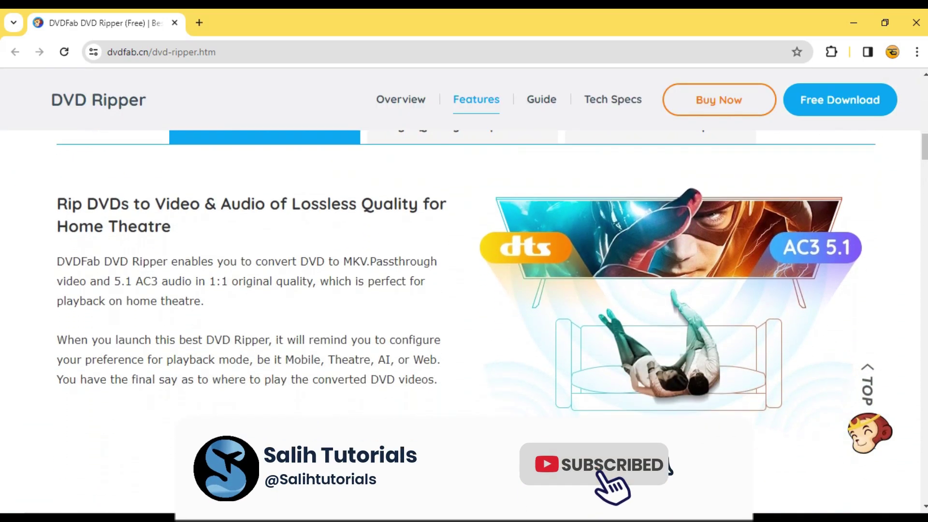
{"action": "scroll", "coordinate": [464, 290], "scroll_direction": "down", "scroll_amount": 2}
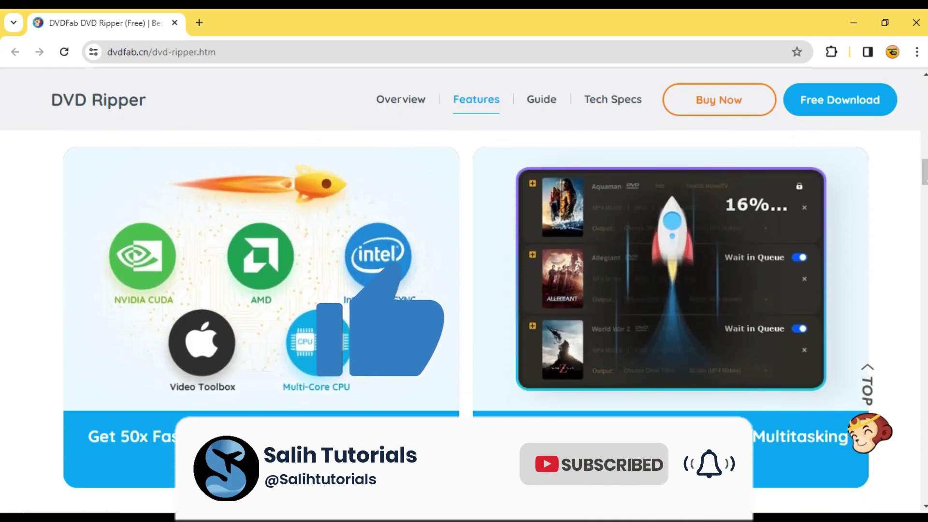
{"action": "scroll", "coordinate": [411, 336], "scroll_direction": "down", "scroll_amount": 2}
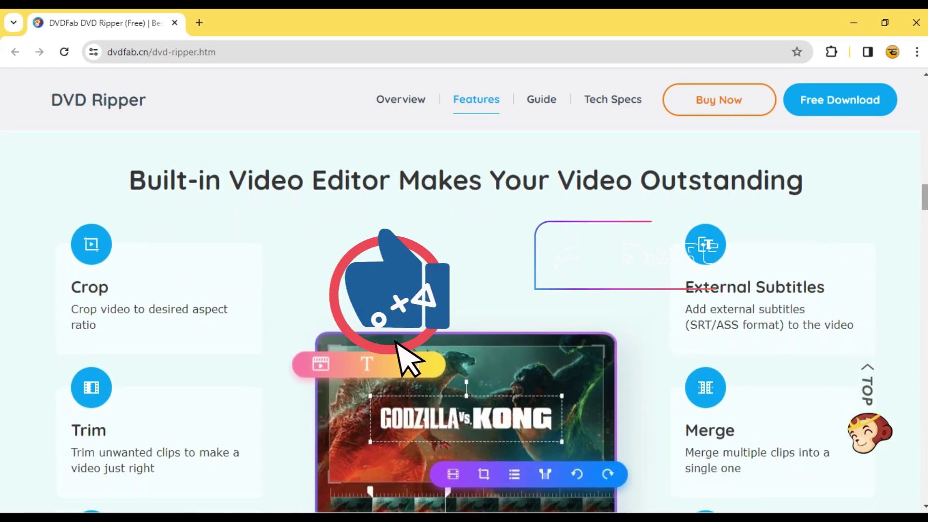
{"action": "scroll", "coordinate": [464, 290], "scroll_direction": "down", "scroll_amount": 6}
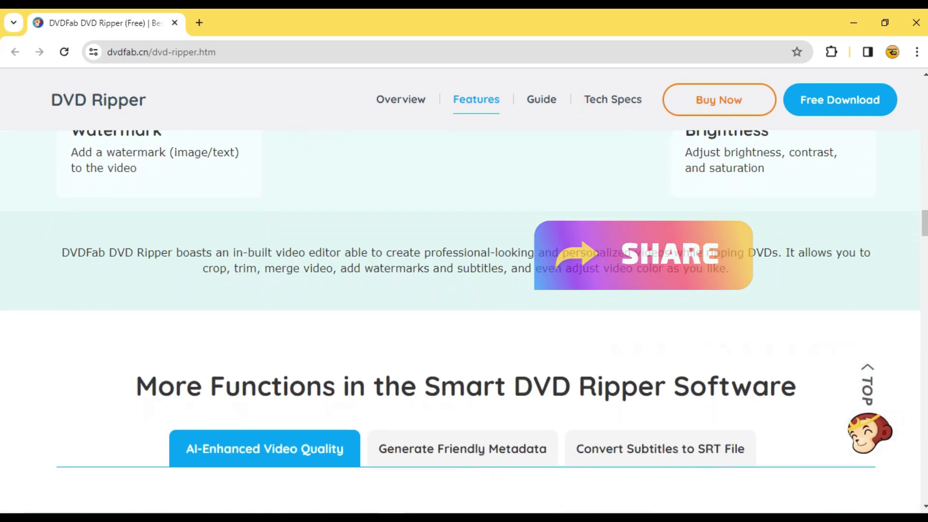